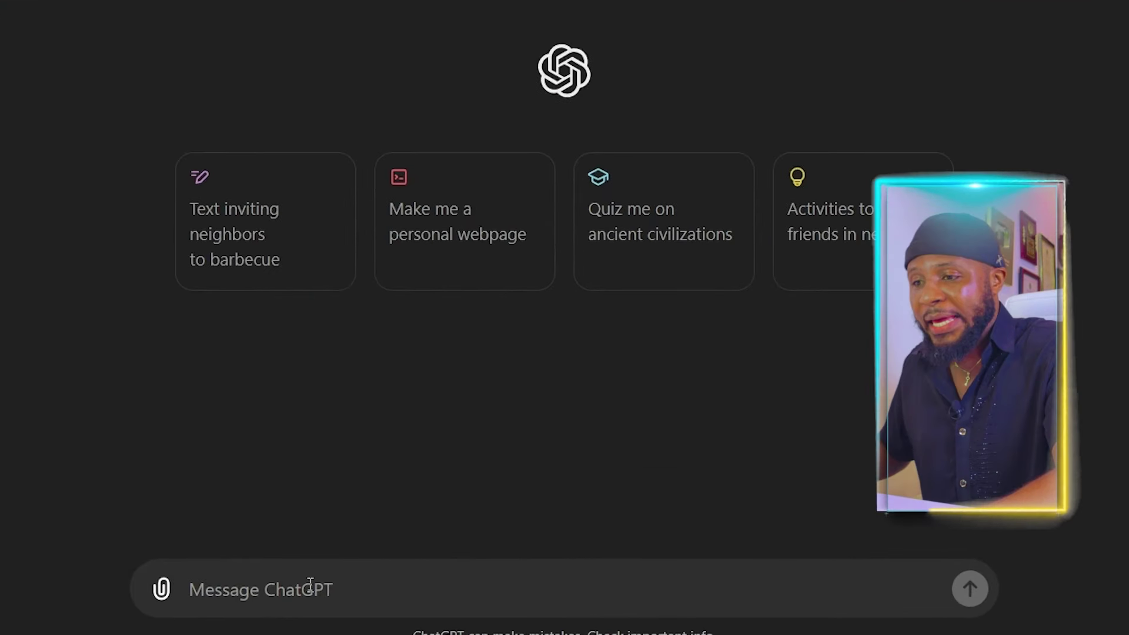
# Ask ChatGPT for 20 suspenseful, emotionally evocative African story ideas using simple names, villages and African culture, and look through the suggested ideas
pyautogui.write('Give me 20 African story ideas that are very interesting, fascinating and full of suspense. It should also have creative synergy, access to the subconscious and emotionally evocative. Only use simple and easy to pronounce names, villages and African culture.')
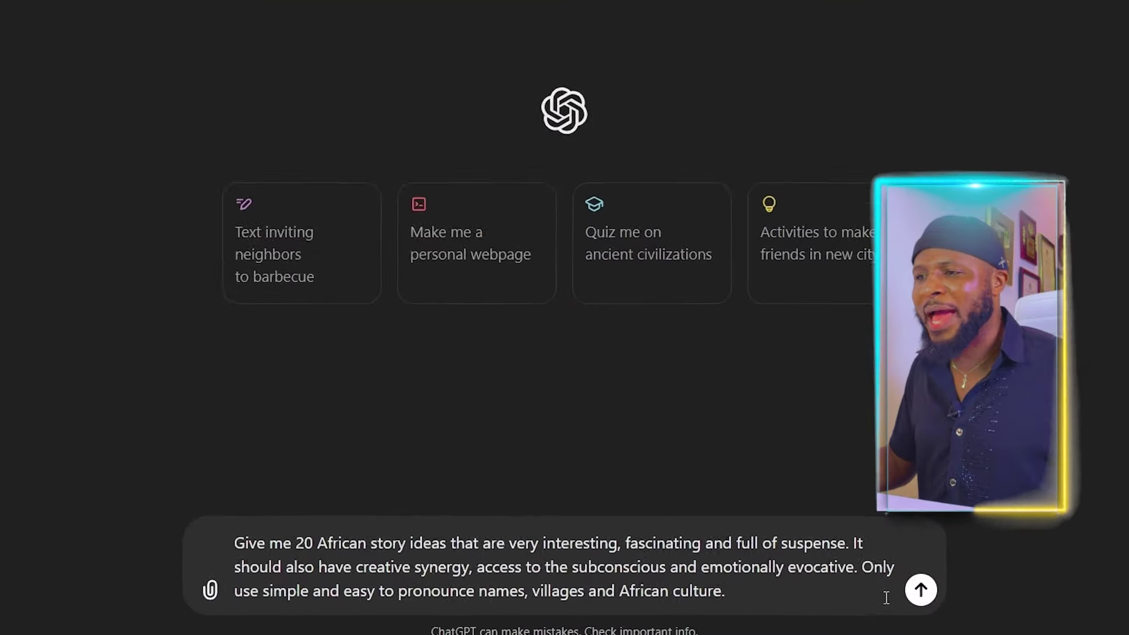
pyautogui.click(970, 590)
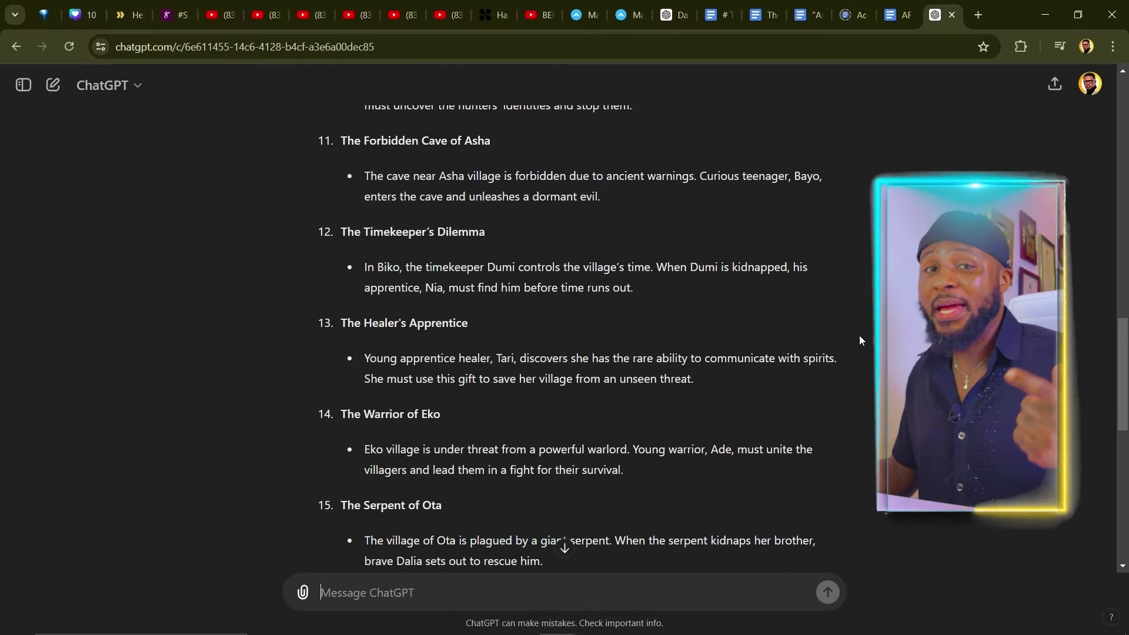
pyautogui.scroll(4, 859, 340)
pyautogui.scroll(4, 857, 345)
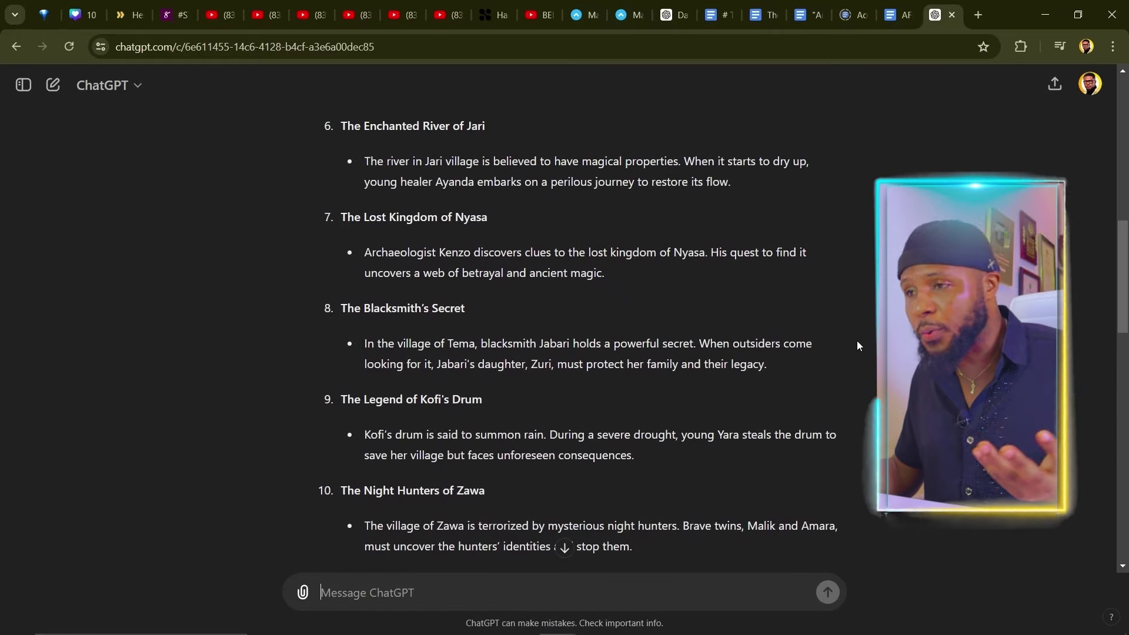
pyautogui.scroll(3, 859, 343)
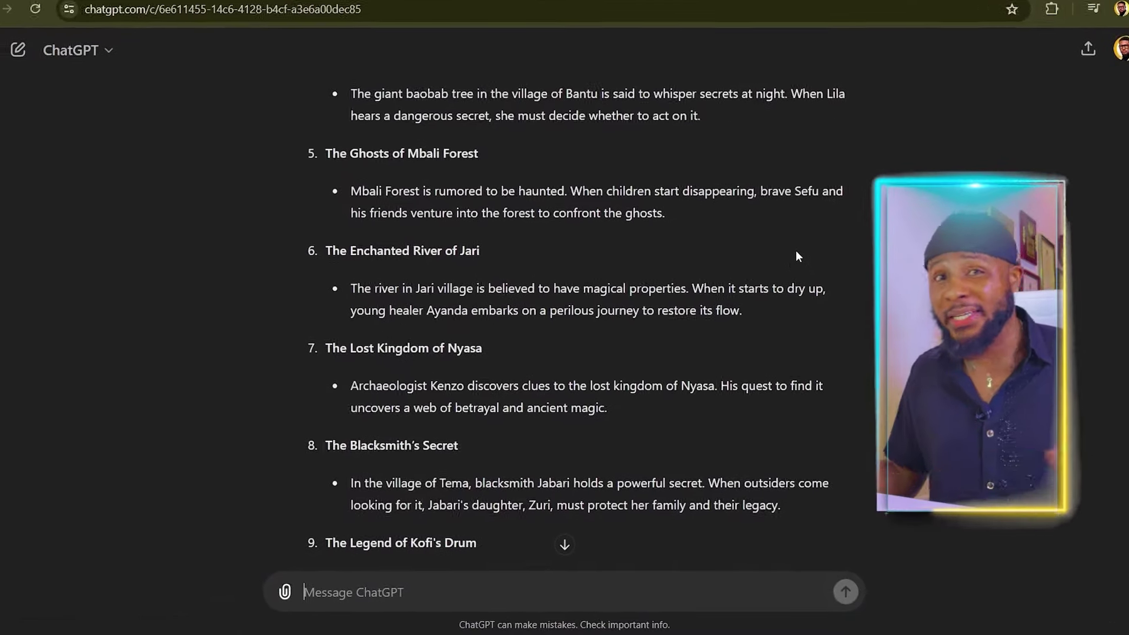
pyautogui.scroll(-3, 773, 281)
pyautogui.scroll(-15, 812, 226)
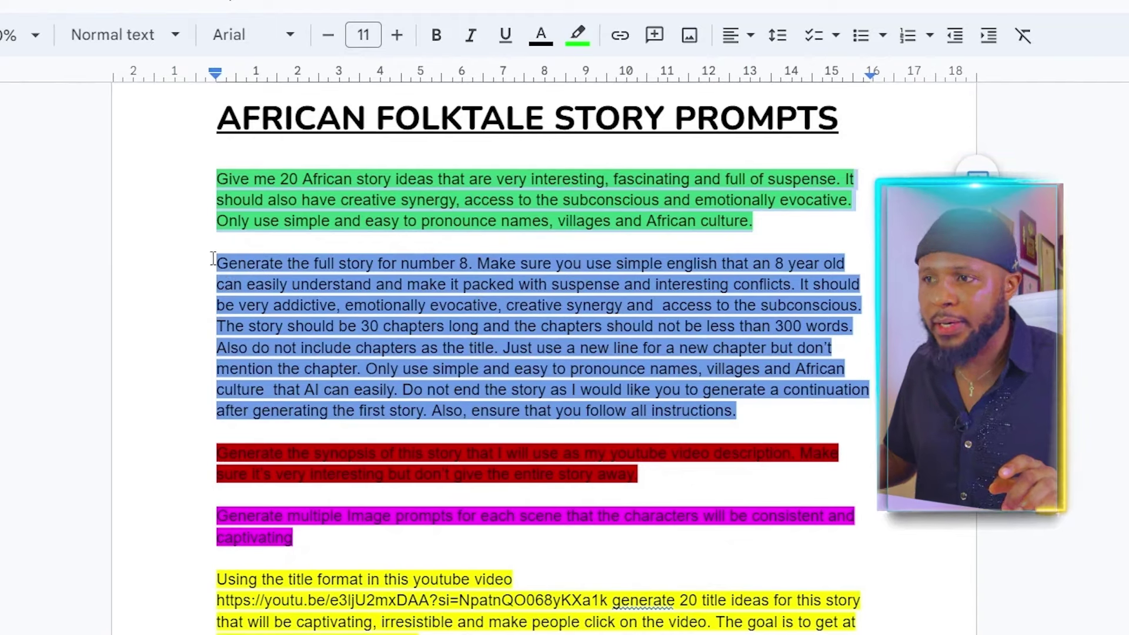
# Copy the full-story prompt for number 8 from the prompts document into the ChatGPT message
pyautogui.click(212, 258)
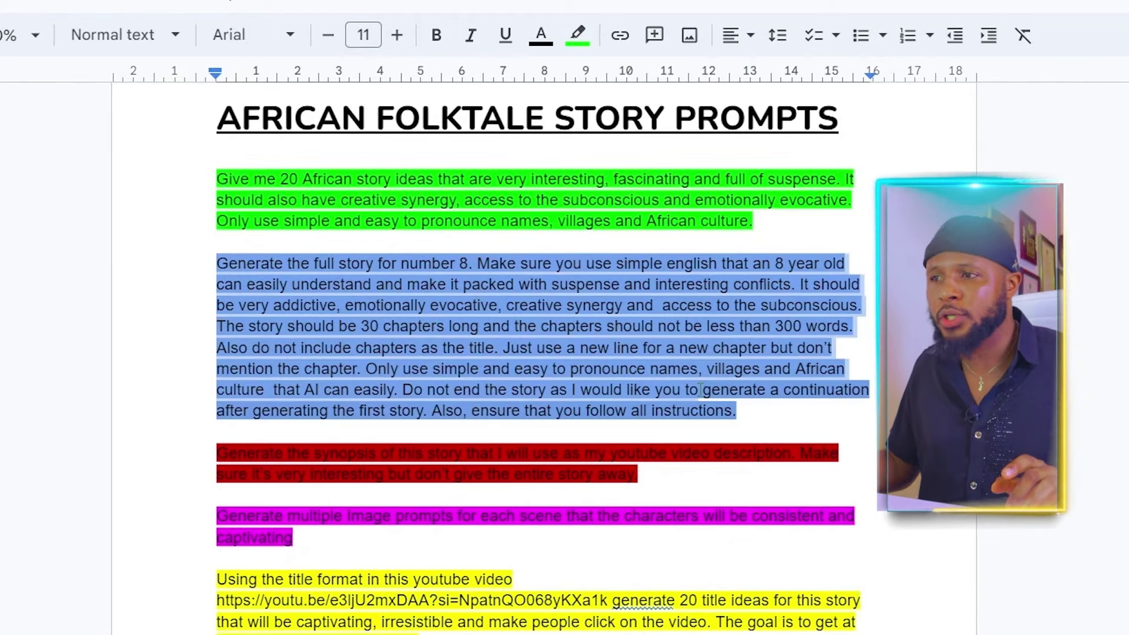
pyautogui.rightClick(649, 327)
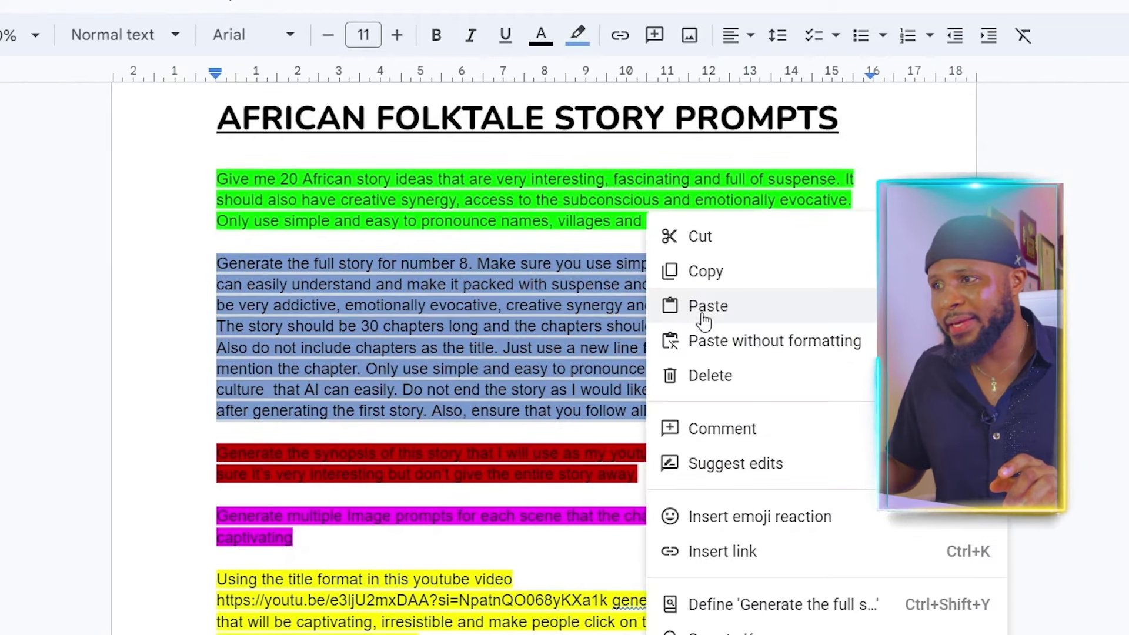
pyautogui.click(714, 271)
pyautogui.click(934, 15)
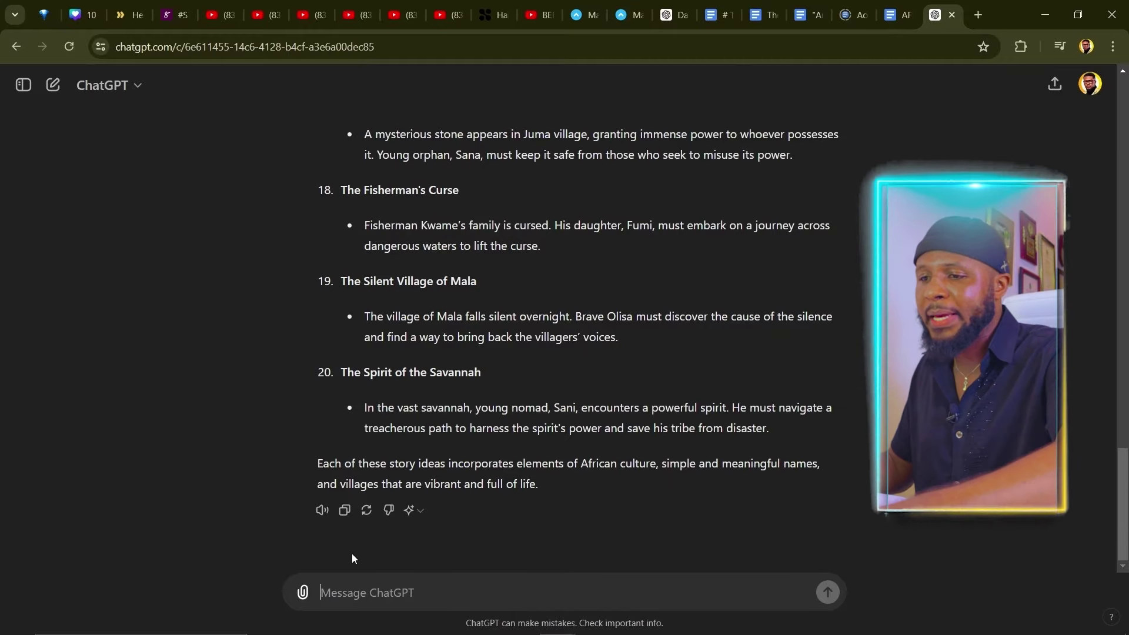
pyautogui.hotkey('ctrl', 'v')
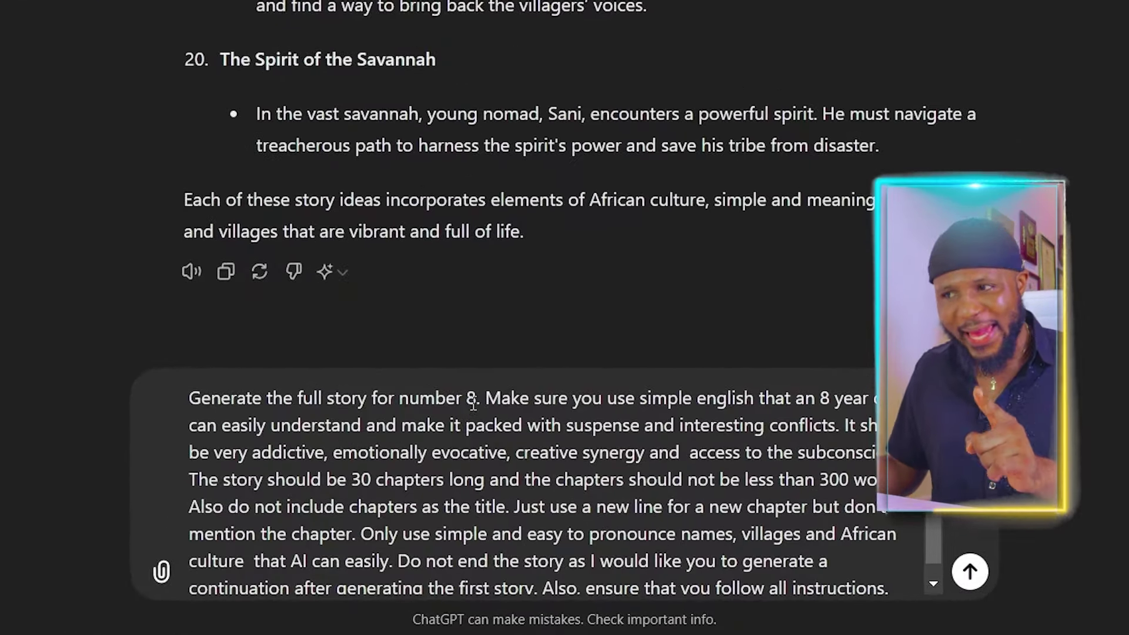
# Check idea 8 in the list, submit the prompt for its full 30-chapter story, and read through the generated story
pyautogui.scroll(20, 427, 177)
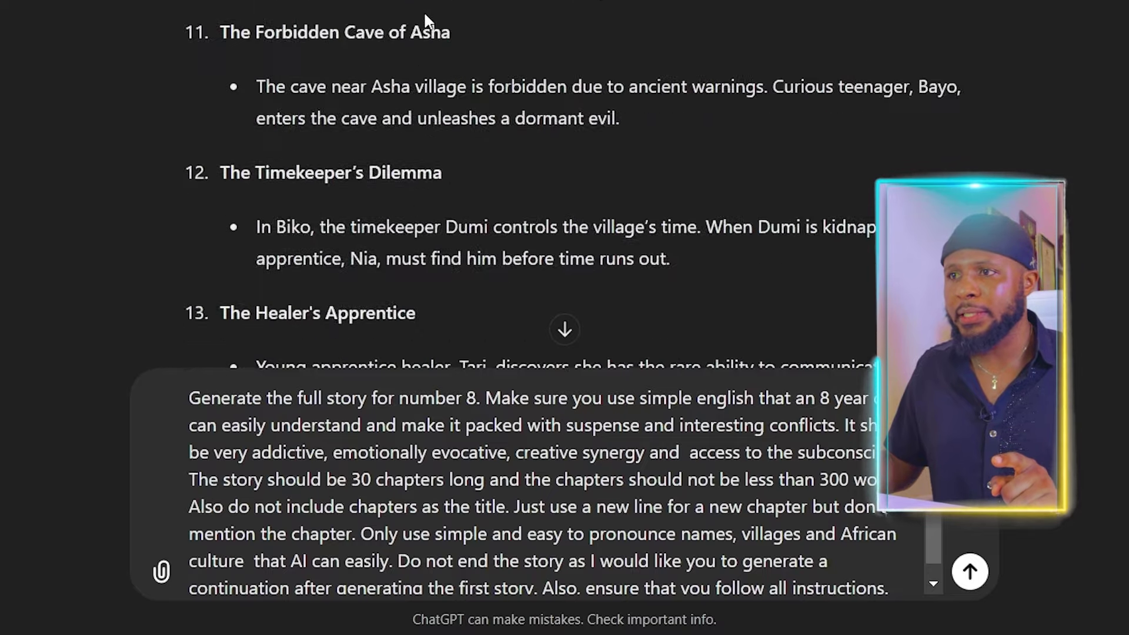
pyautogui.scroll(-4, 418, 29)
pyautogui.scroll(-2, 333, 134)
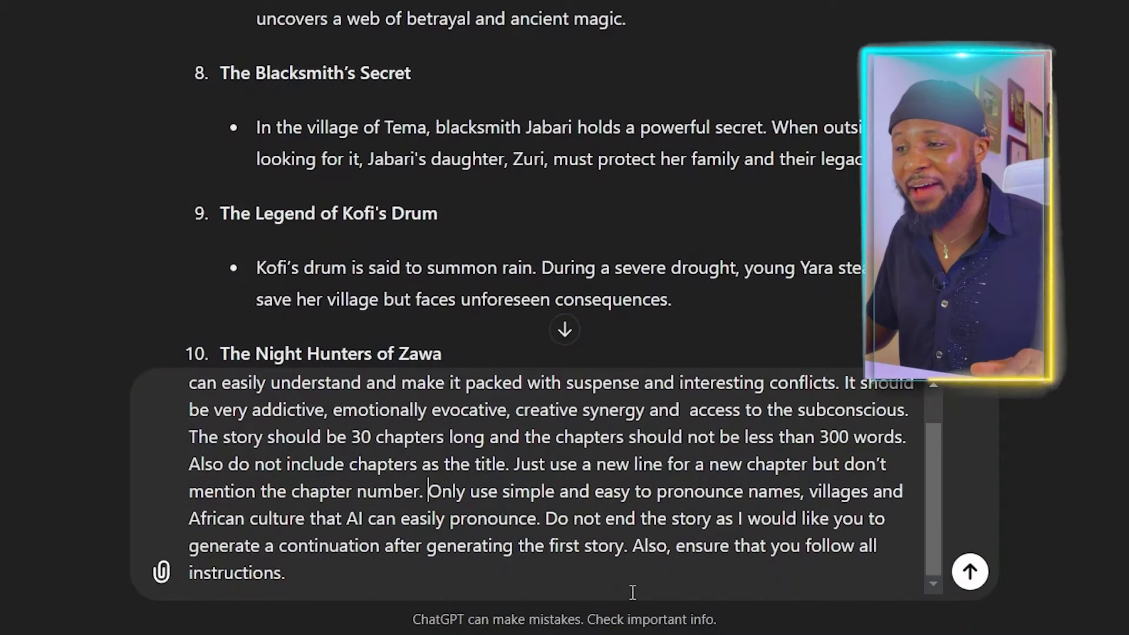
pyautogui.press('Return')
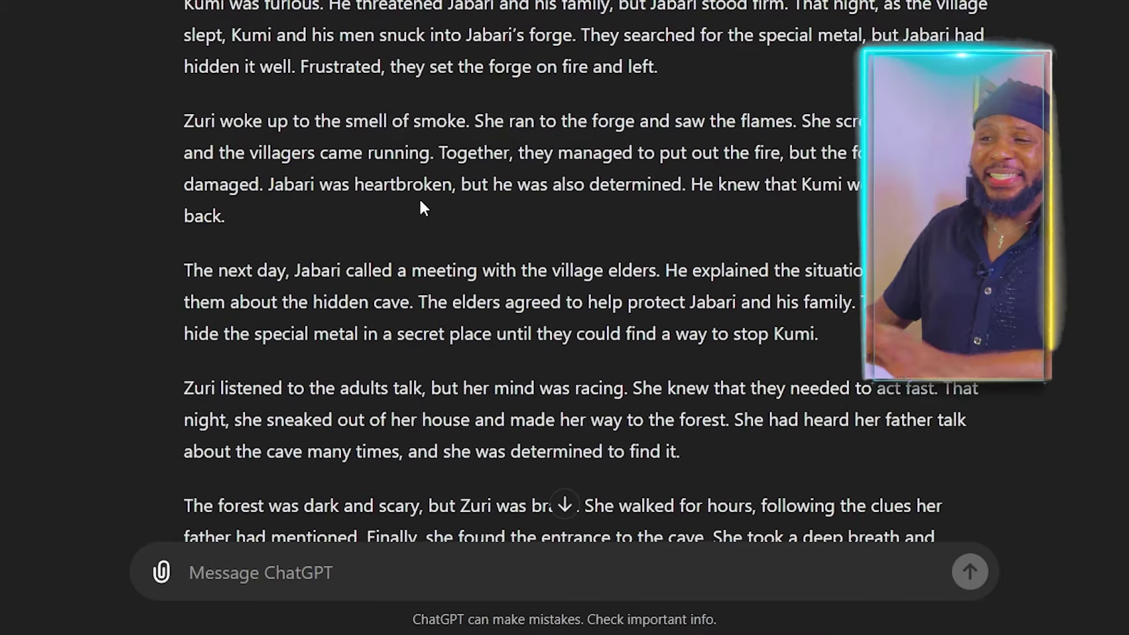
pyautogui.scroll(-15, 421, 203)
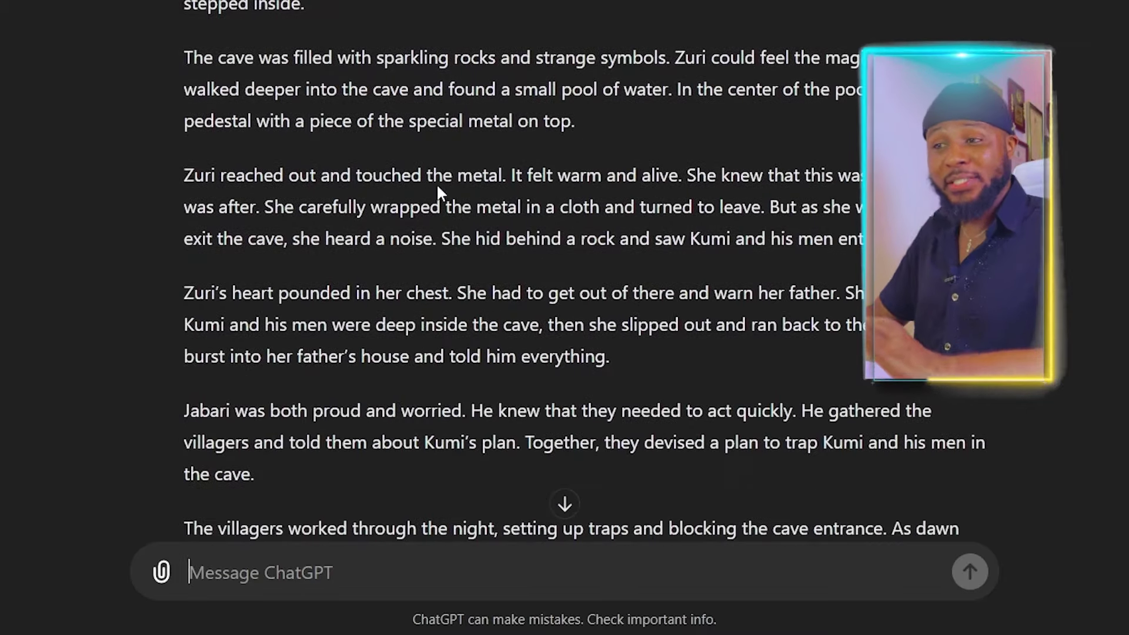
pyautogui.scroll(-2, 457, 174)
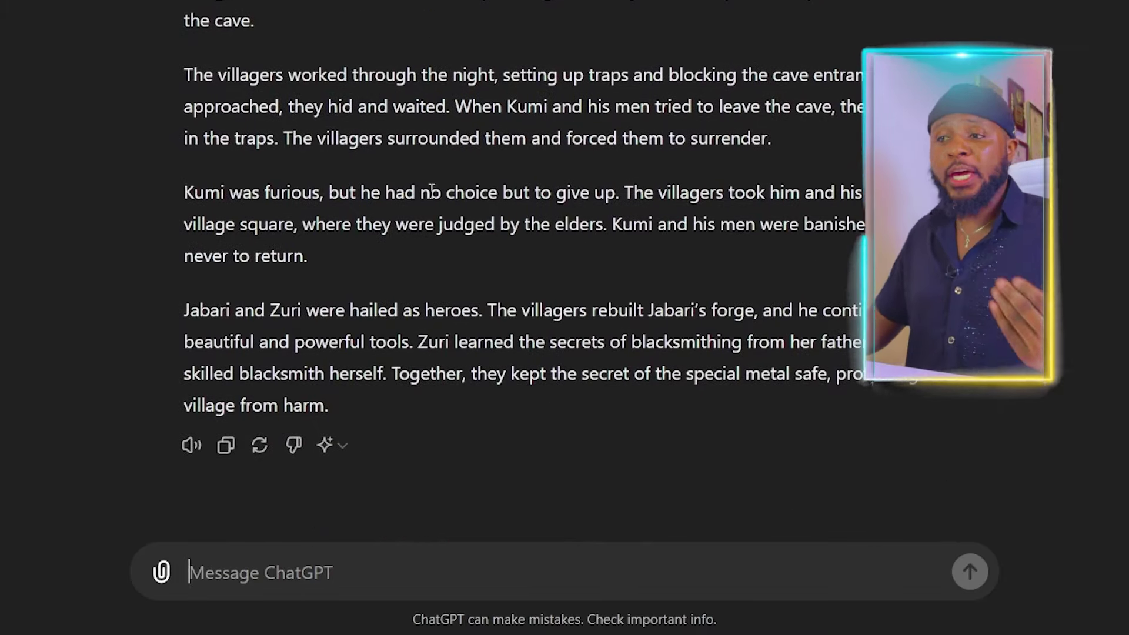
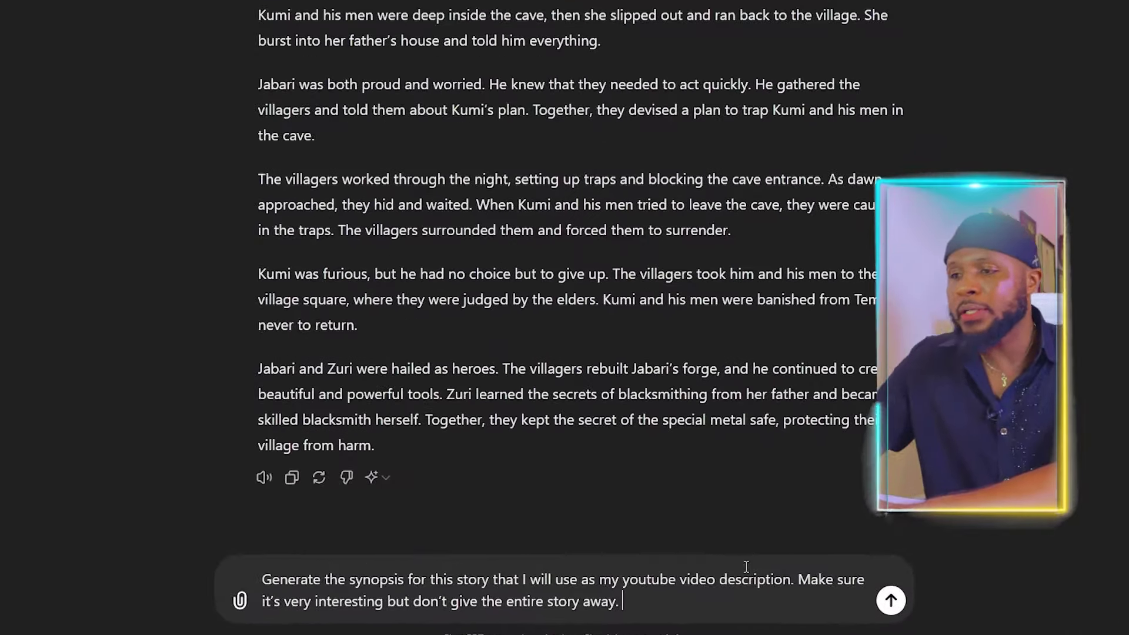
# Request a very interesting synopsis for the YouTube video description without giving the entire story away, and copy the response
pyautogui.press('Return')
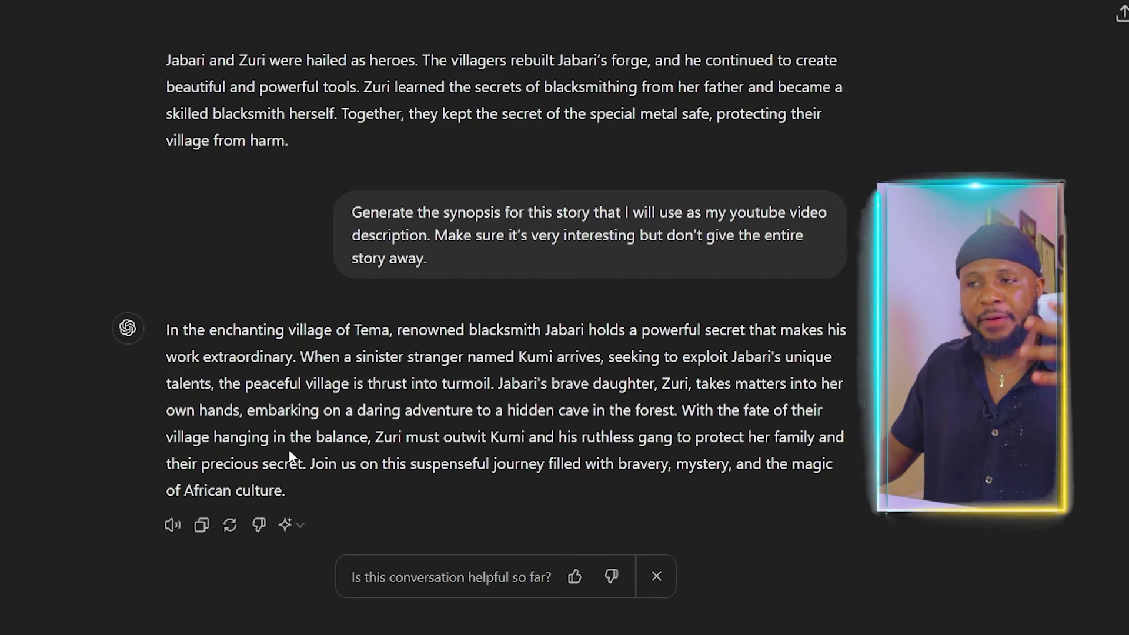
pyautogui.click(205, 531)
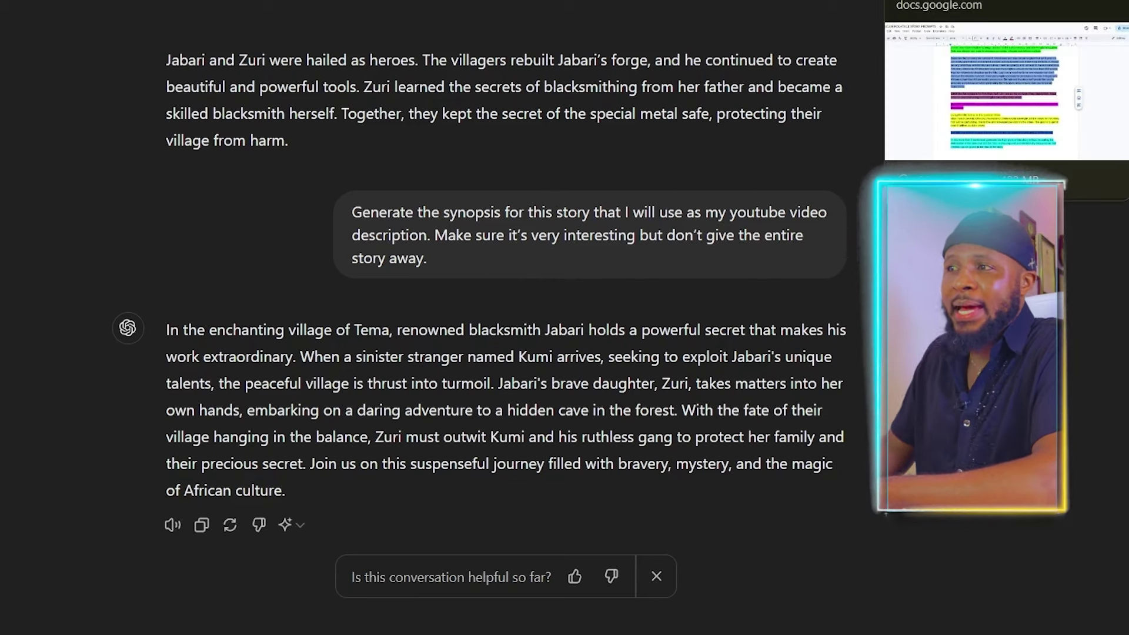
# Take the image prompt request from the prompts document and ask ChatGPT for multiple image prompts per scene with consistent, captivating characters
pyautogui.click(941, 2)
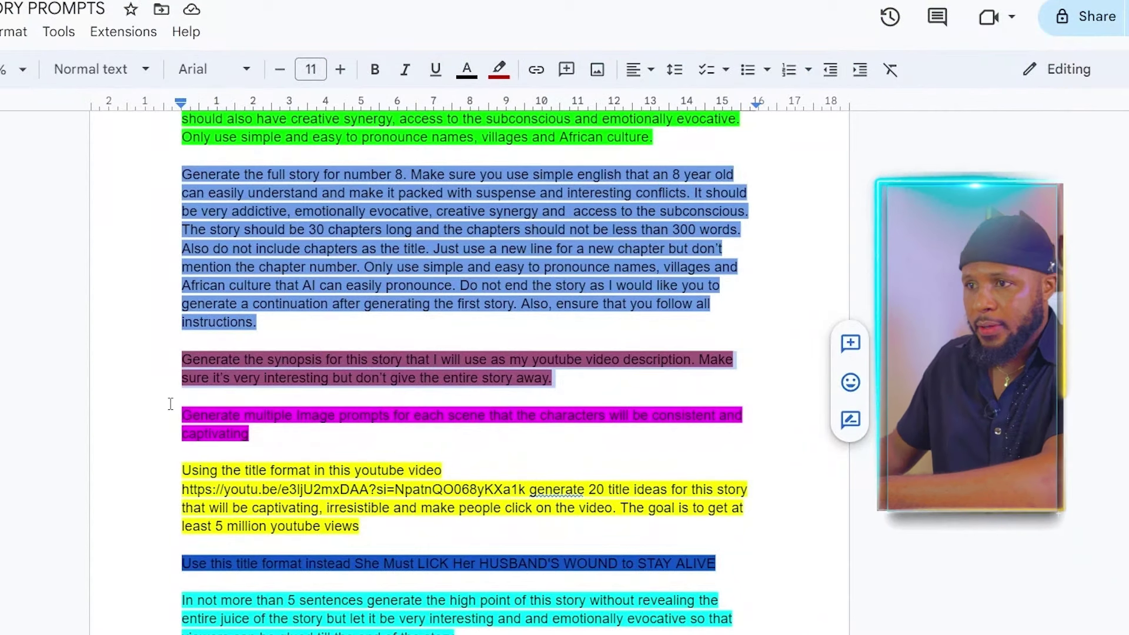
pyautogui.moveTo(184, 416); pyautogui.dragTo(264, 439)
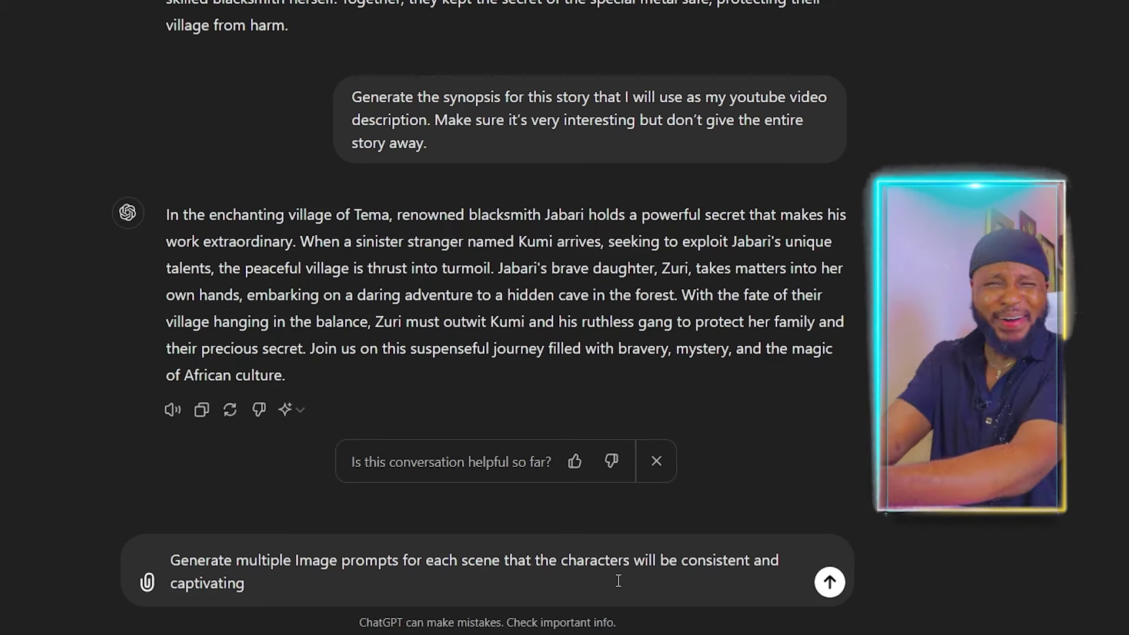
pyautogui.press('Return')
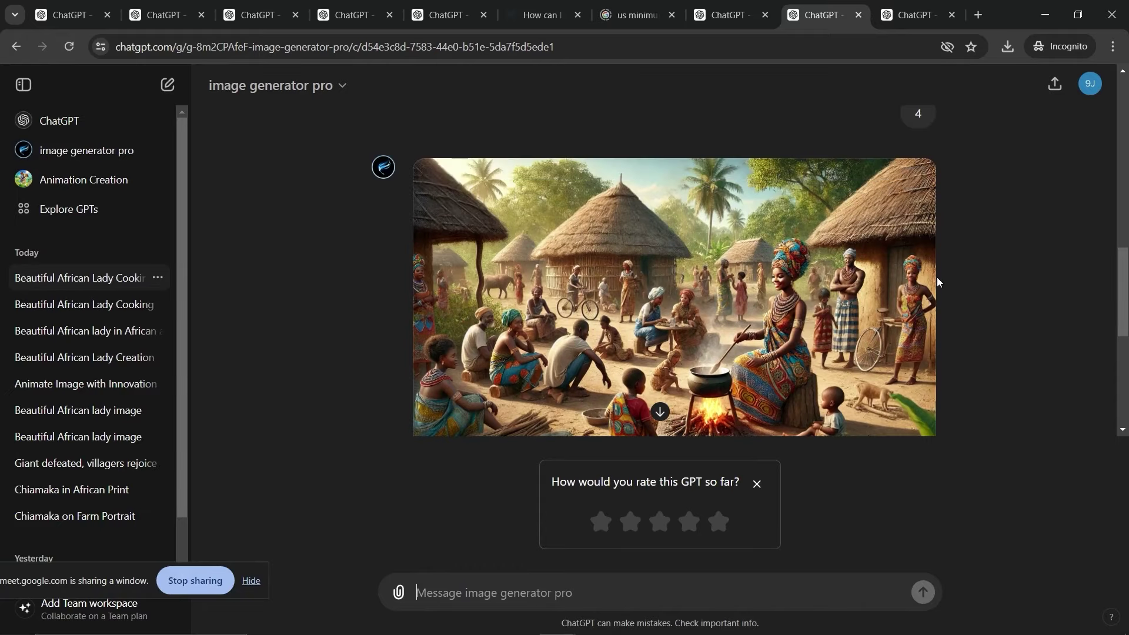
# Review the generated images of the African lady cooking in the image generator pro and Animation Creation chats
pyautogui.scroll(-1, 932, 284)
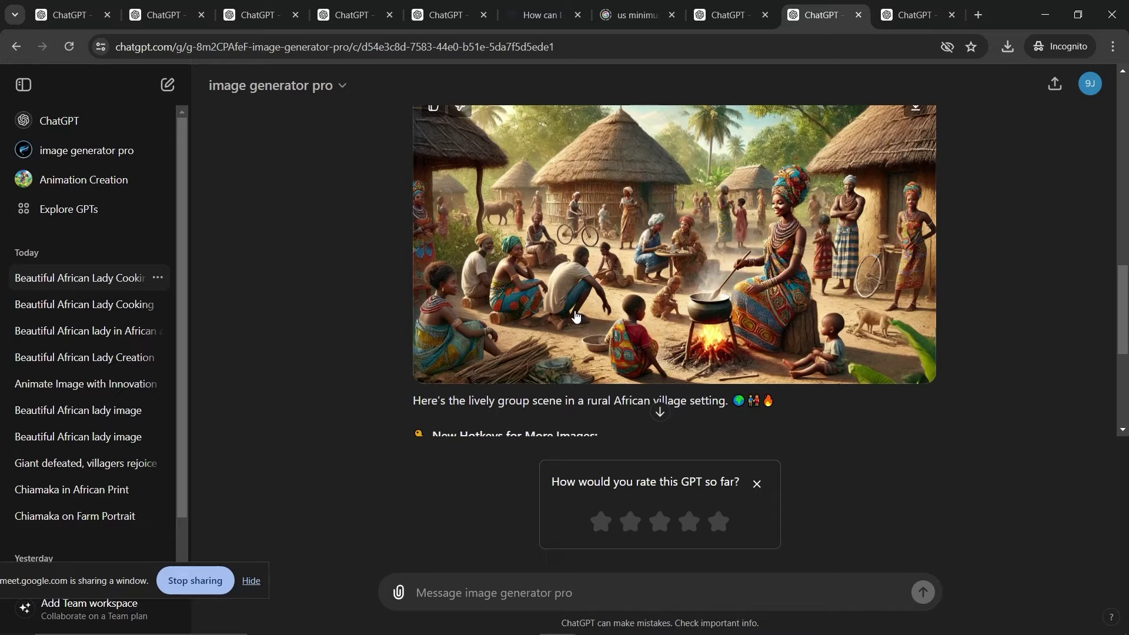
pyautogui.scroll(10, 576, 316)
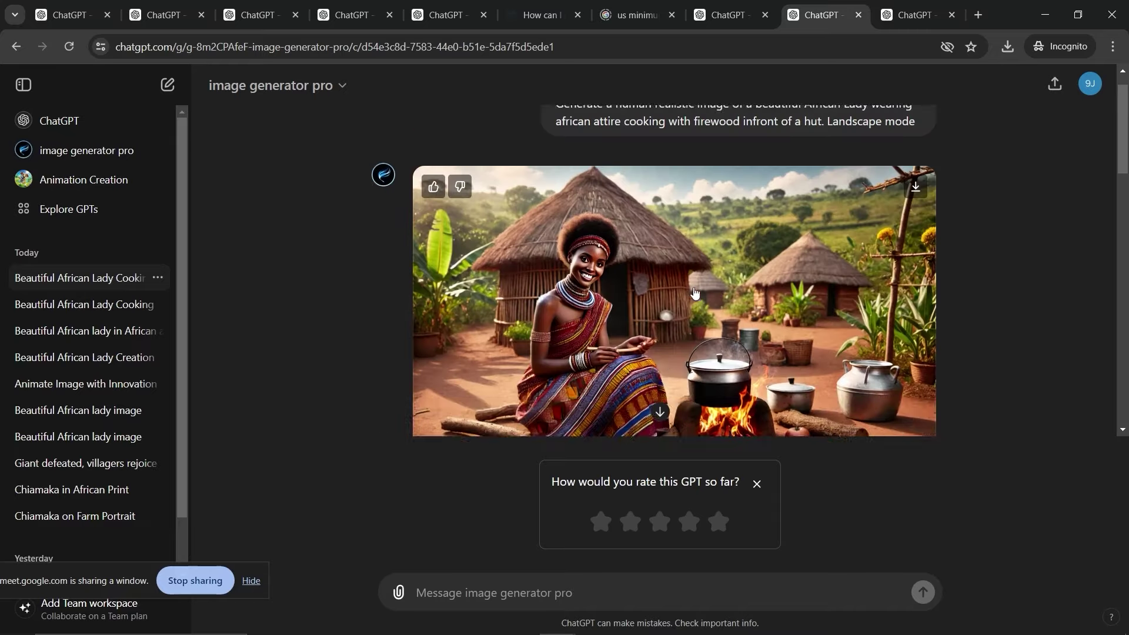
pyautogui.click(84, 304)
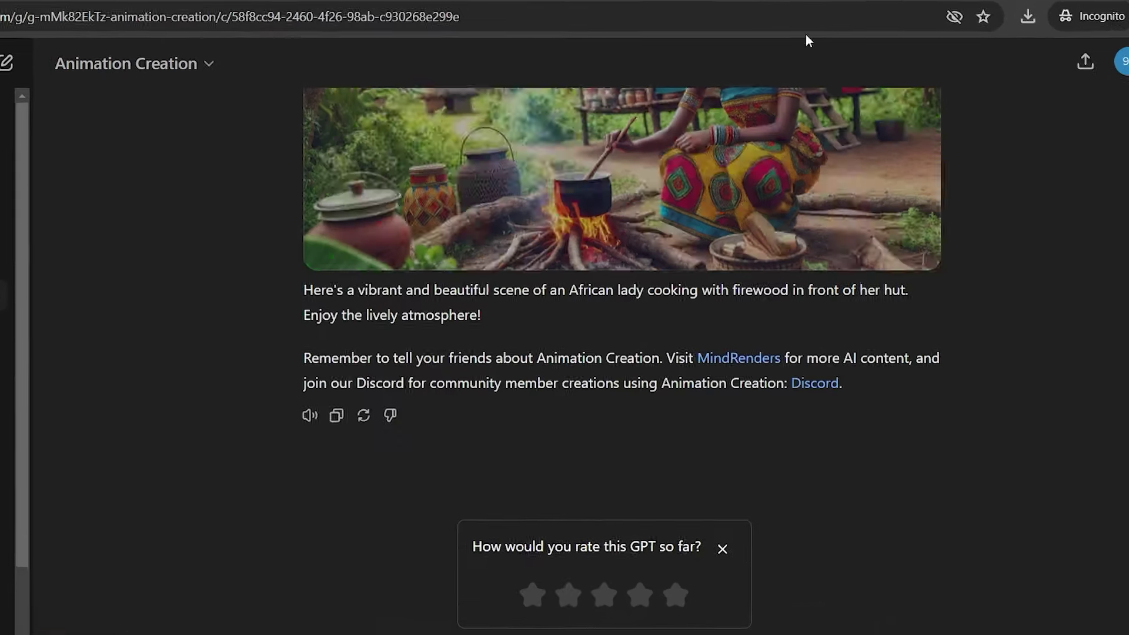
pyautogui.scroll(5, 147, 194)
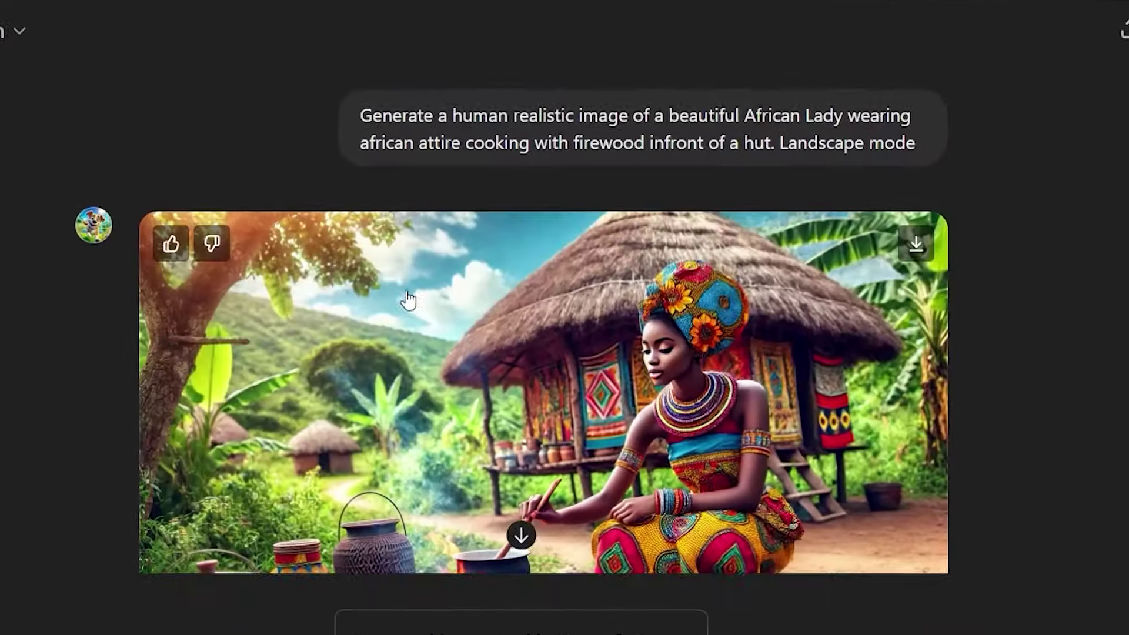
pyautogui.scroll(-3, 745, 273)
pyautogui.scroll(2, 735, 262)
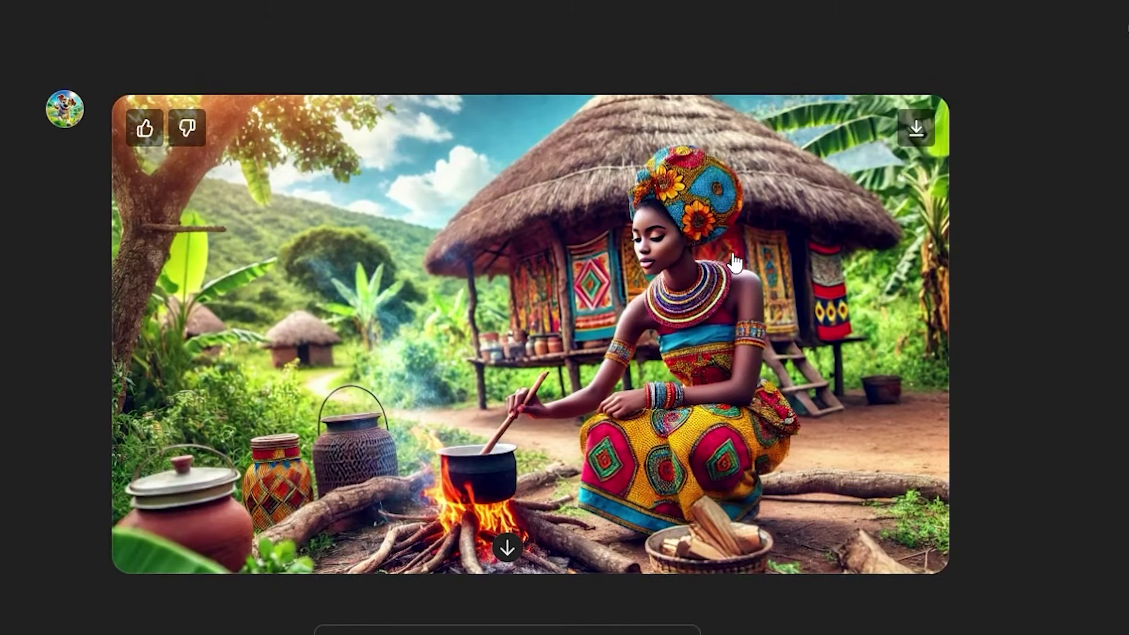
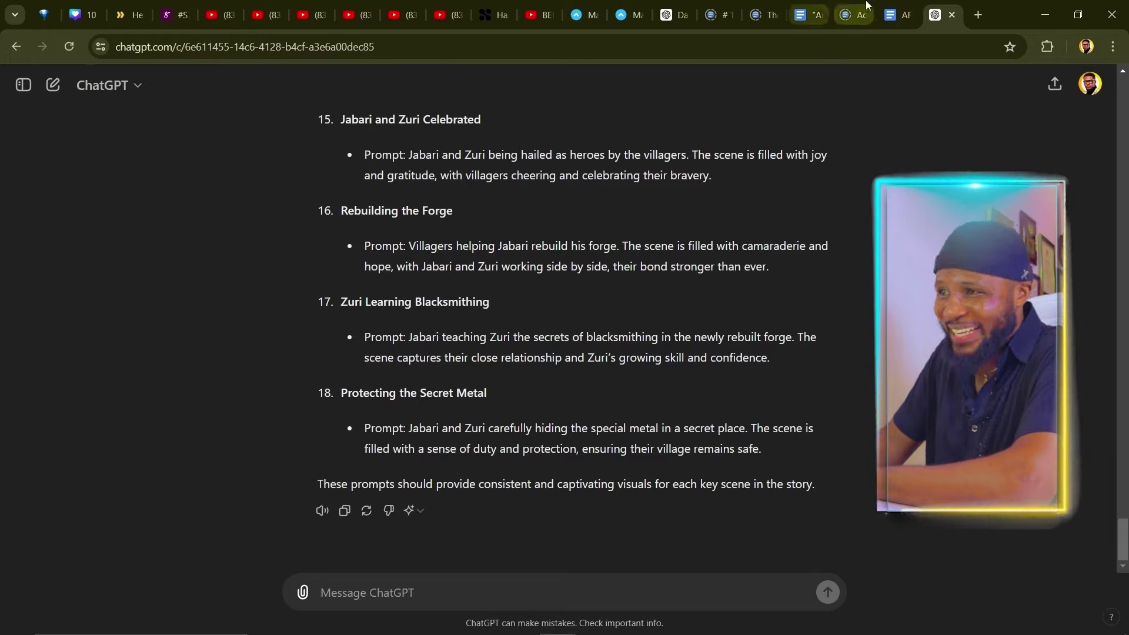
# Switch to the AFRICAN FOLKTALE STORY PROMPTS document and go to the start of the yellow prompt for 20 title ideas
pyautogui.click(898, 14)
pyautogui.scroll(-3, 469, 249)
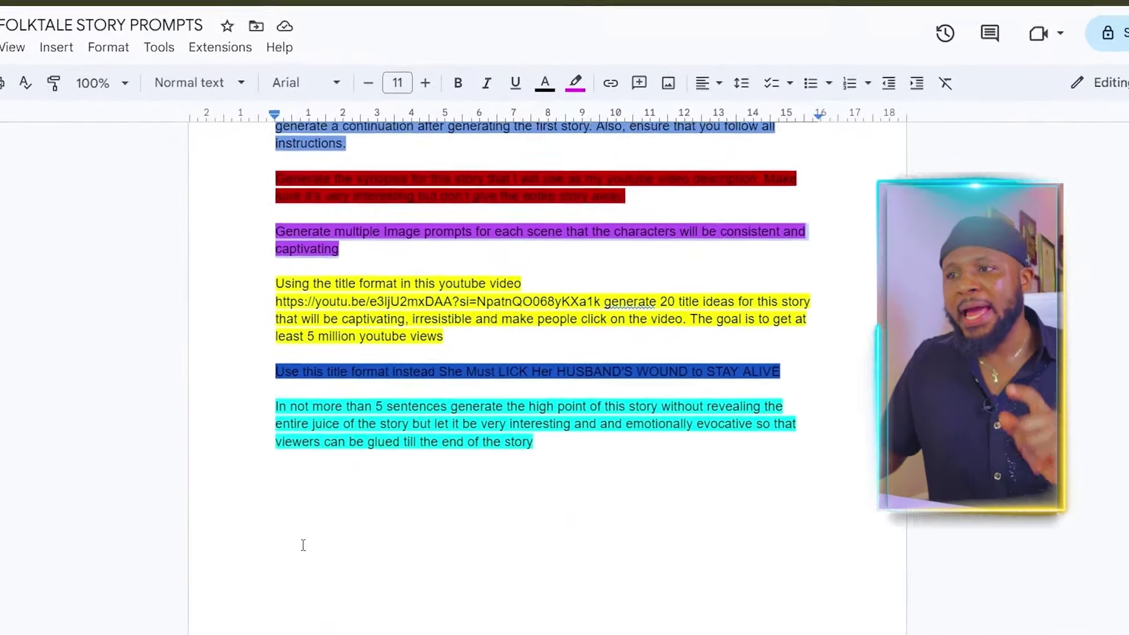
pyautogui.click(278, 297)
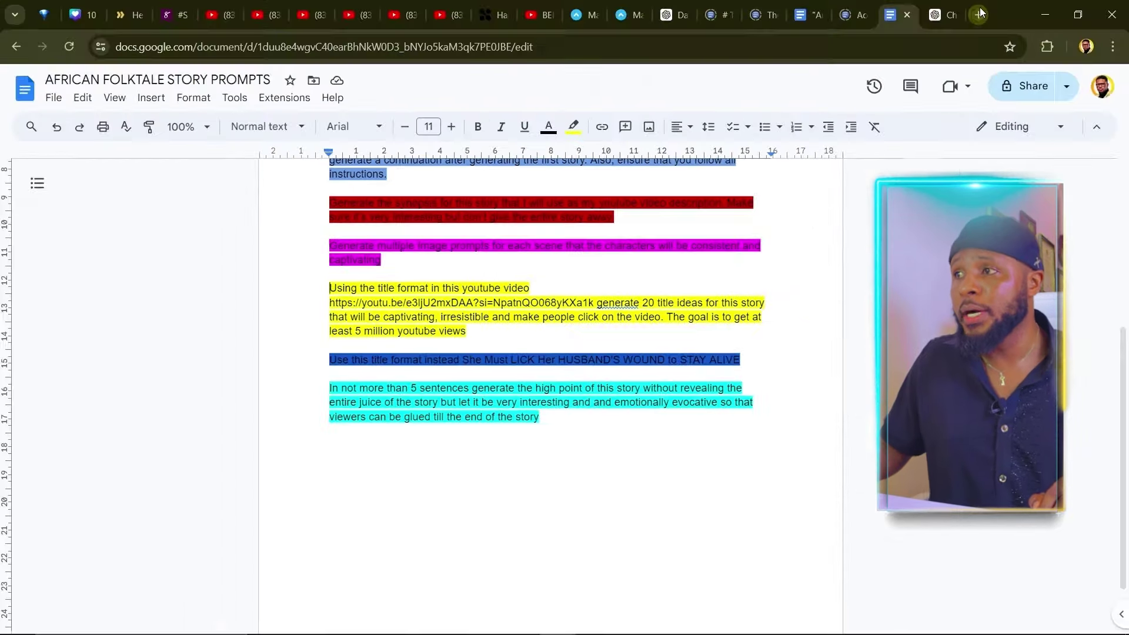
# Open YouTube in a new tab, search for "African folktale" and look over the video titles in the results
pyautogui.hotkey('ctrl', 't')
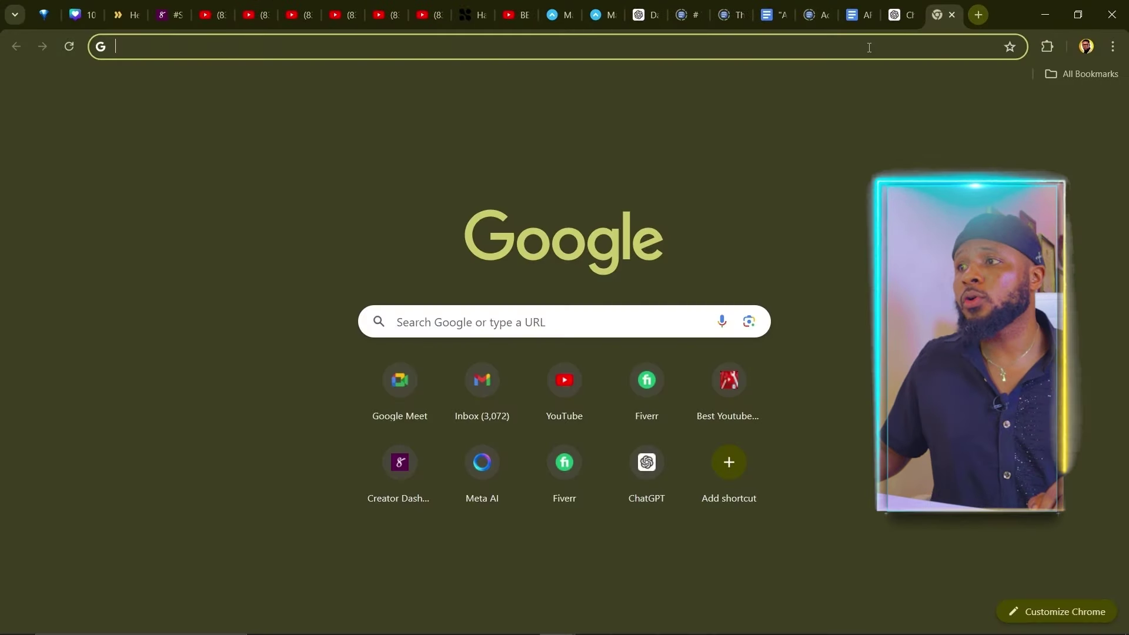
pyautogui.write('youtube')
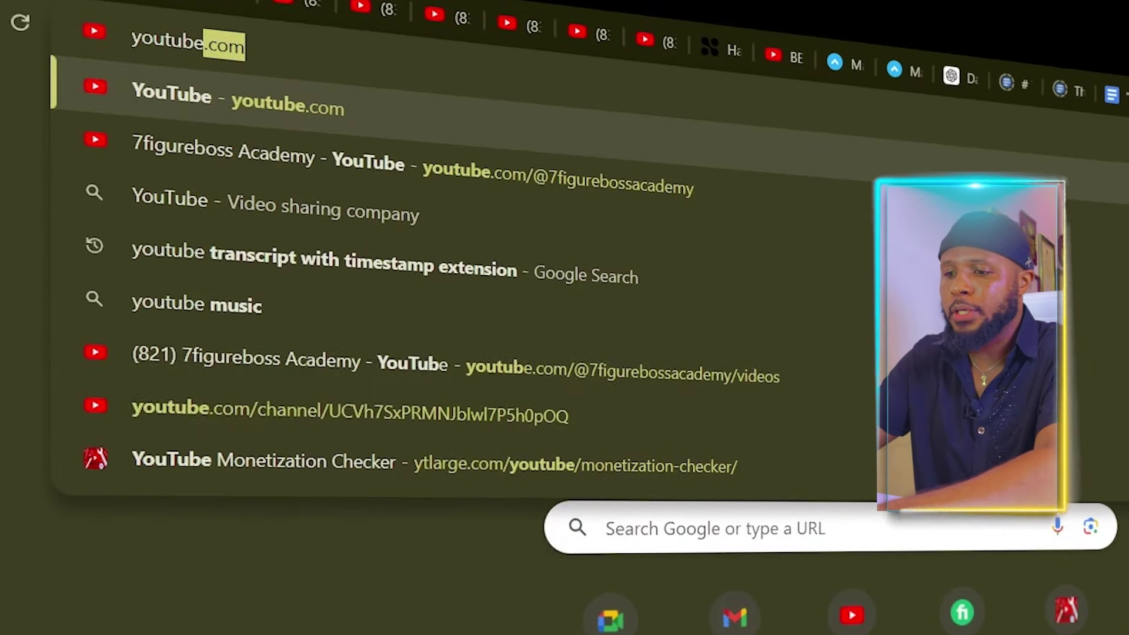
pyautogui.press('Return')
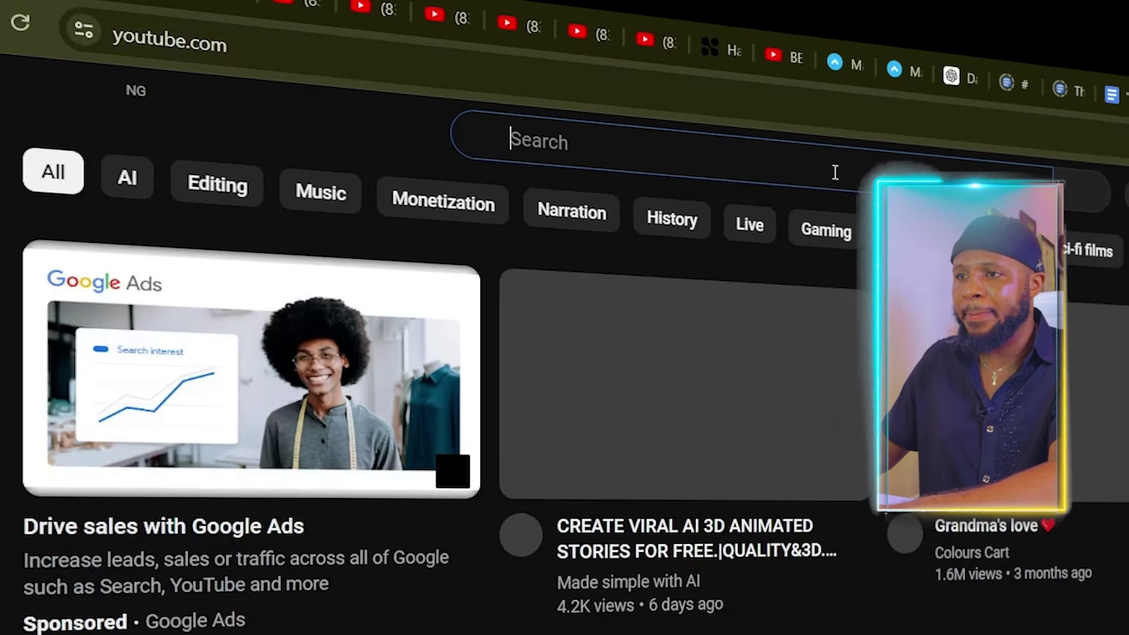
pyautogui.click(835, 171)
pyautogui.write('African folktale')
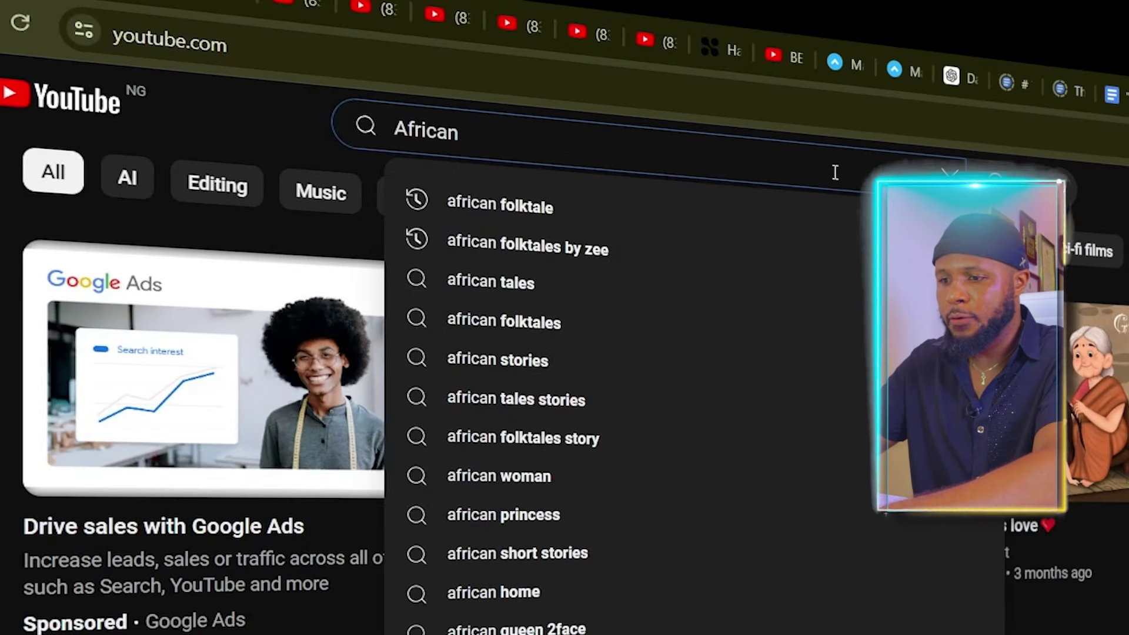
pyautogui.press('Return')
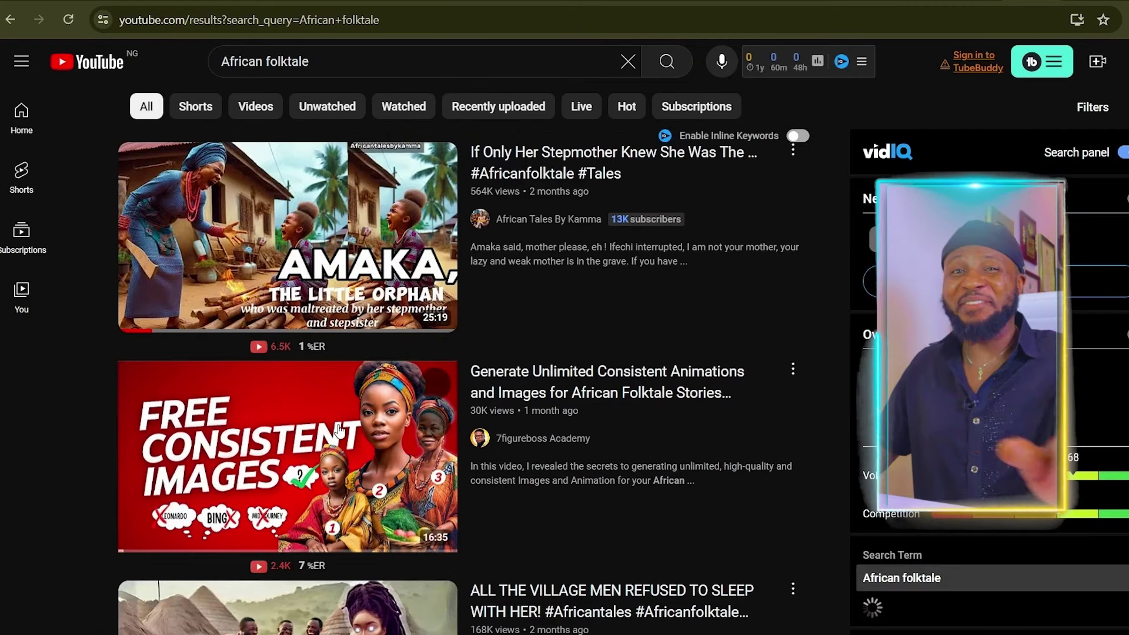
pyautogui.moveTo(336, 421)
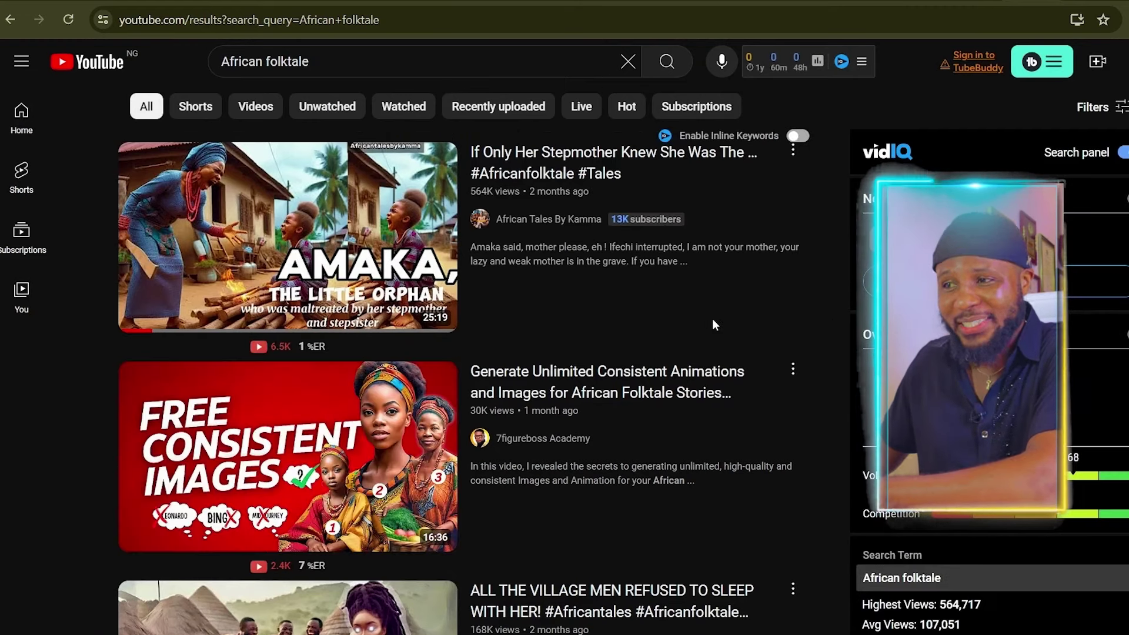
pyautogui.moveTo(506, 396)
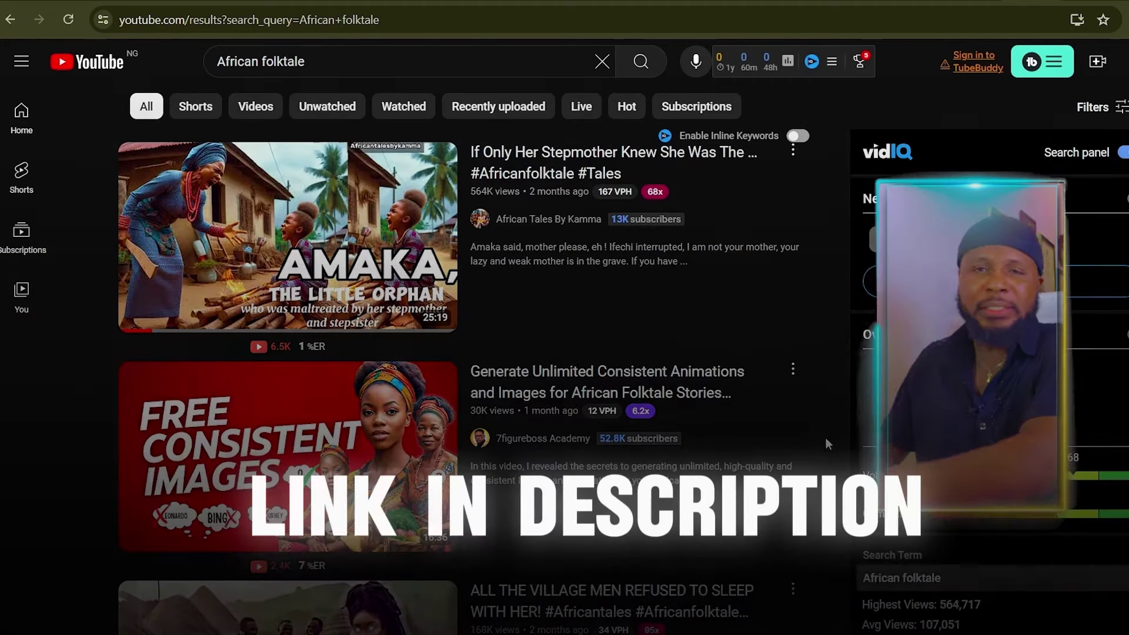
# Sort the African folktale search results by view count and limit them to uploads from this month
pyautogui.scroll(-1, 725, 312)
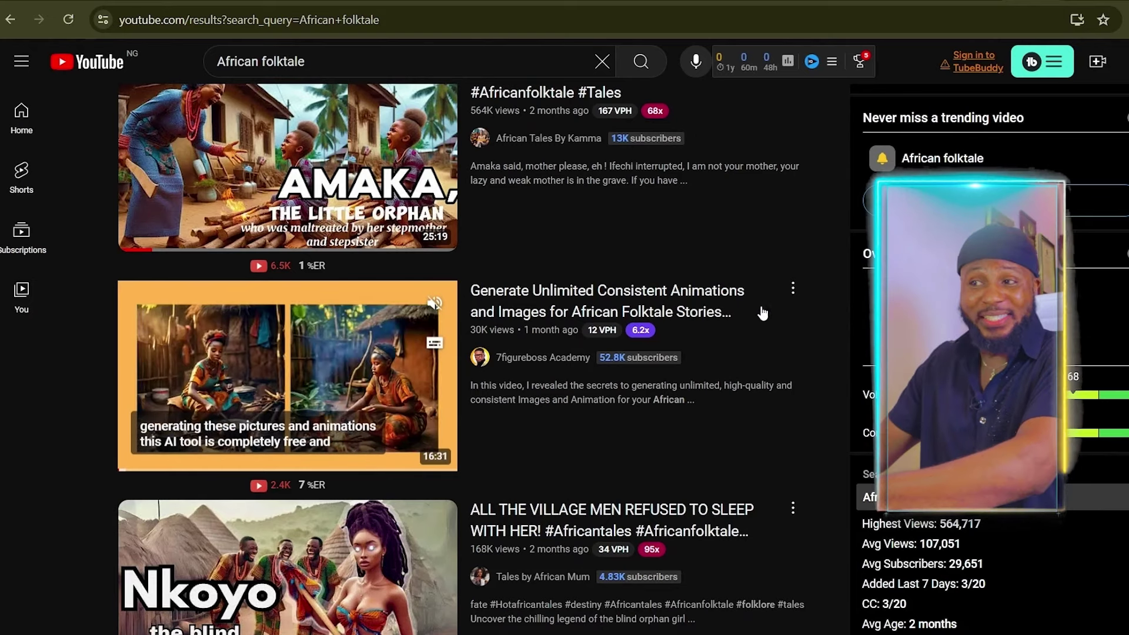
pyautogui.scroll(1, 746, 294)
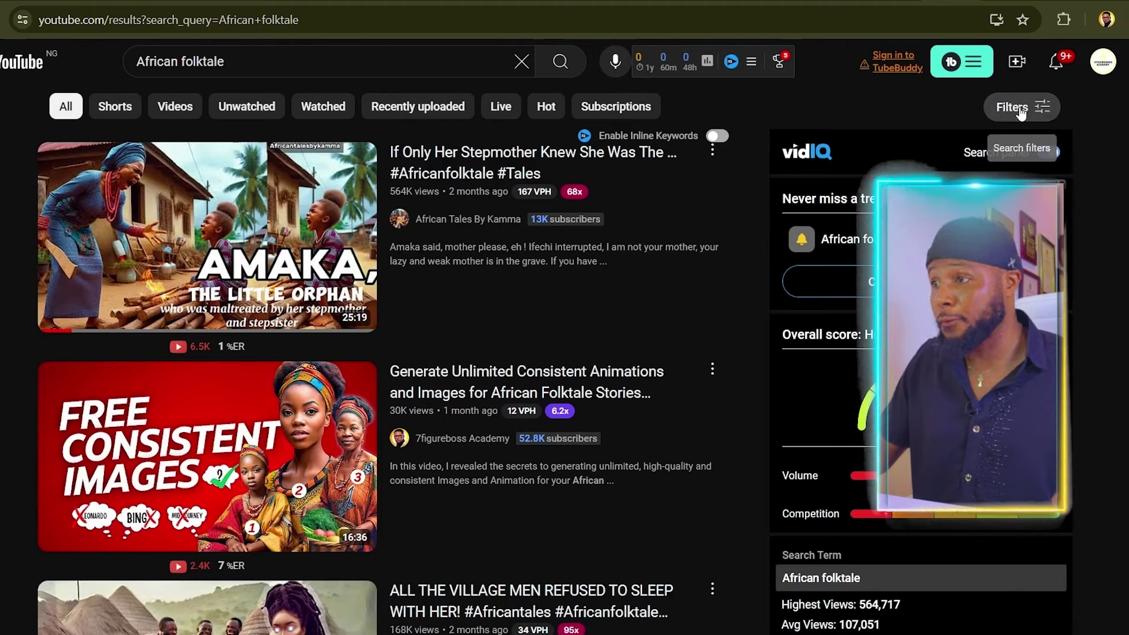
pyautogui.click(1023, 109)
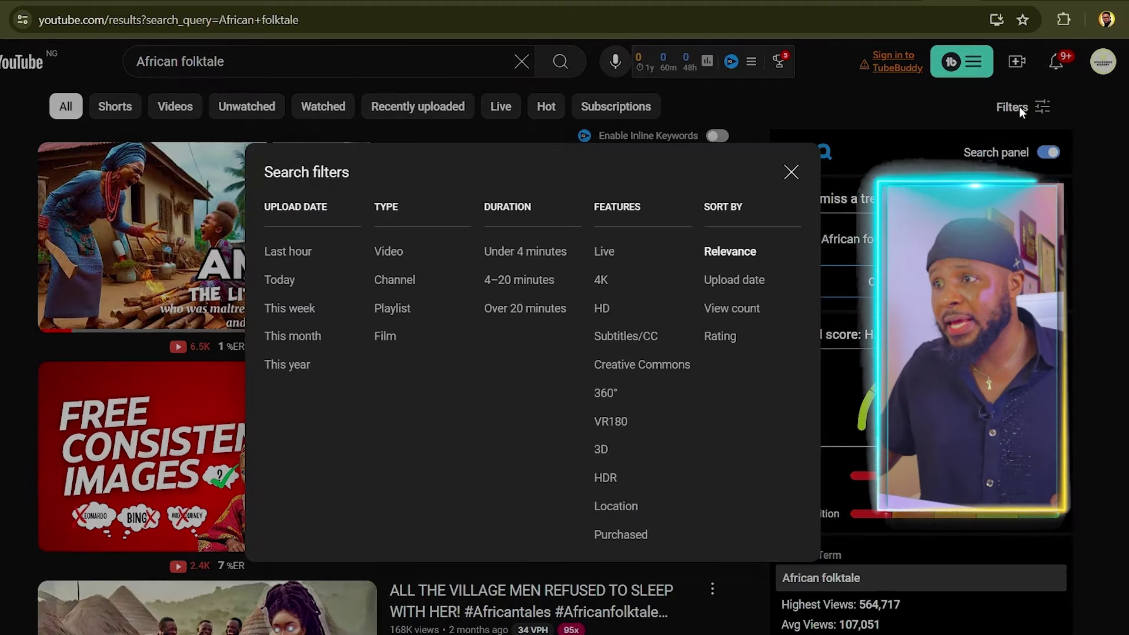
pyautogui.click(741, 312)
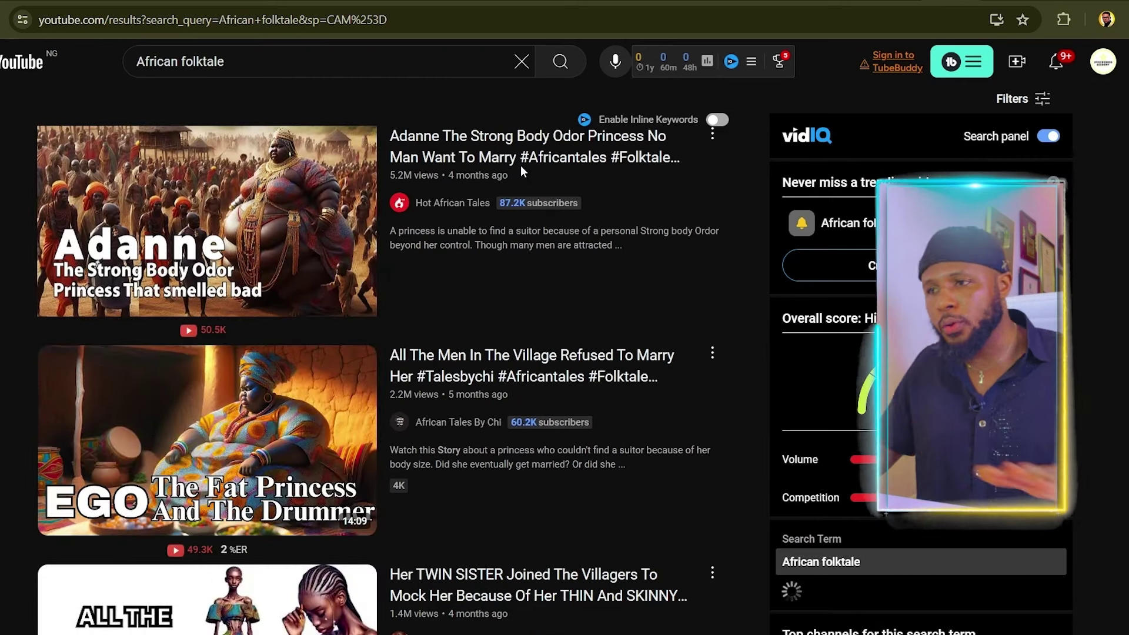
pyautogui.moveTo(537, 252)
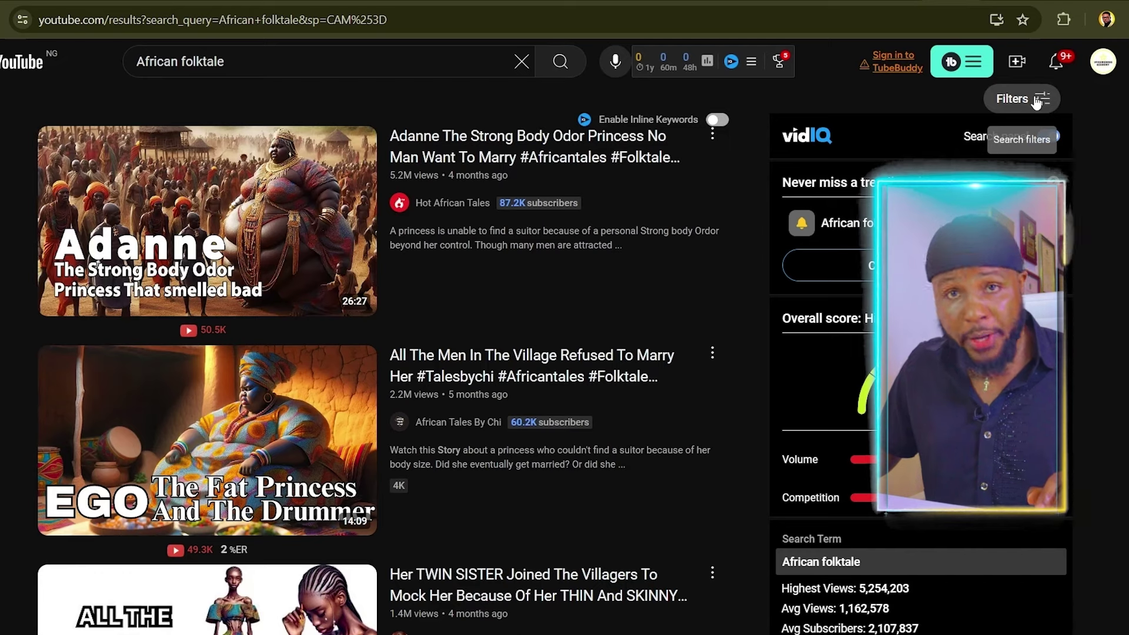
pyautogui.click(1018, 104)
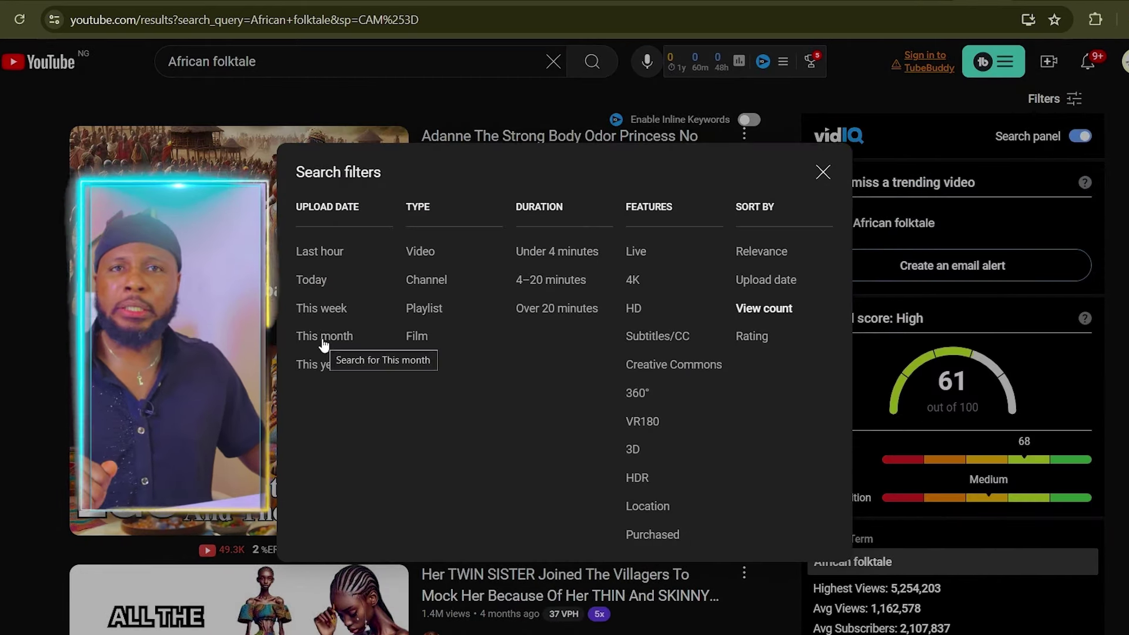
pyautogui.click(324, 339)
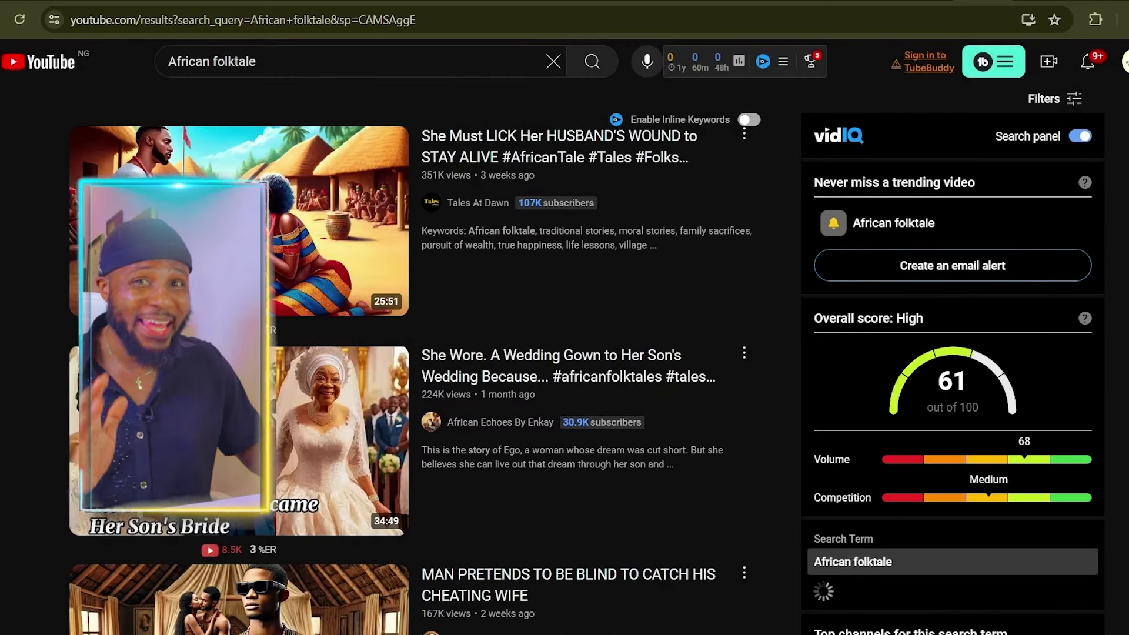
# Copy the link address of the video "She Must LICK Her HUSBAND'S WOUND to STAY ALIVE"
pyautogui.moveTo(514, 146)
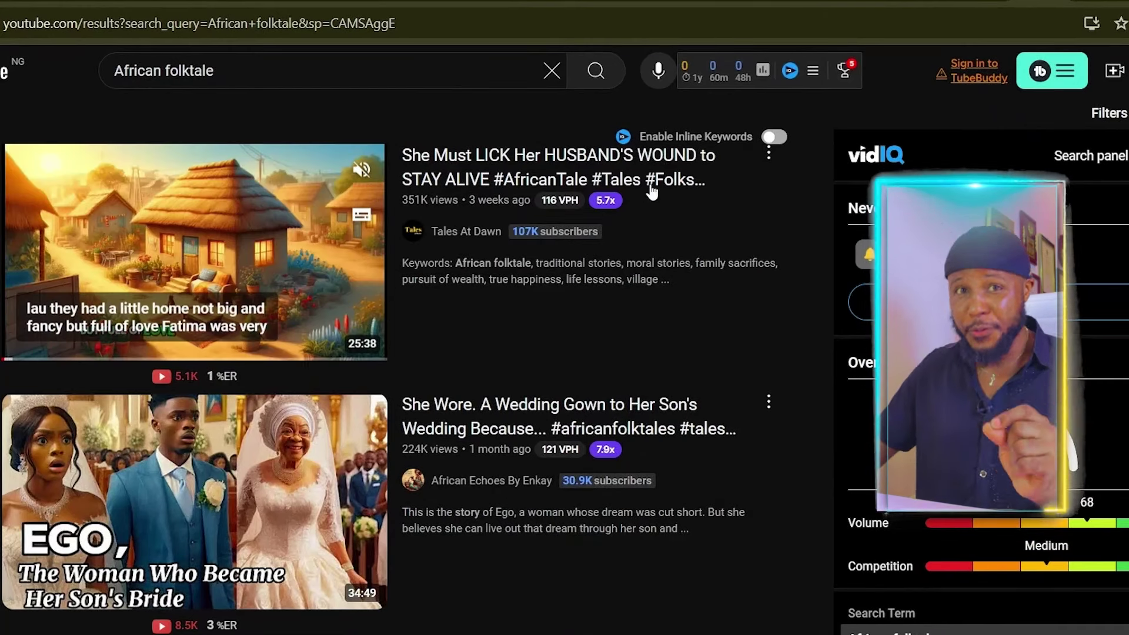
pyautogui.moveTo(601, 200)
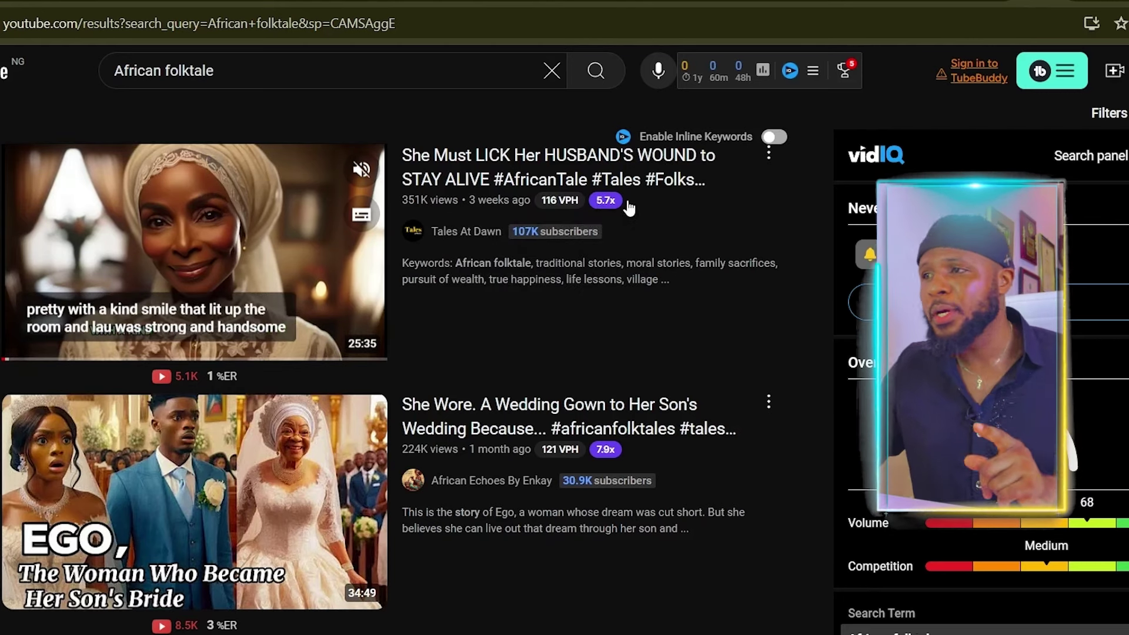
pyautogui.rightClick(444, 164)
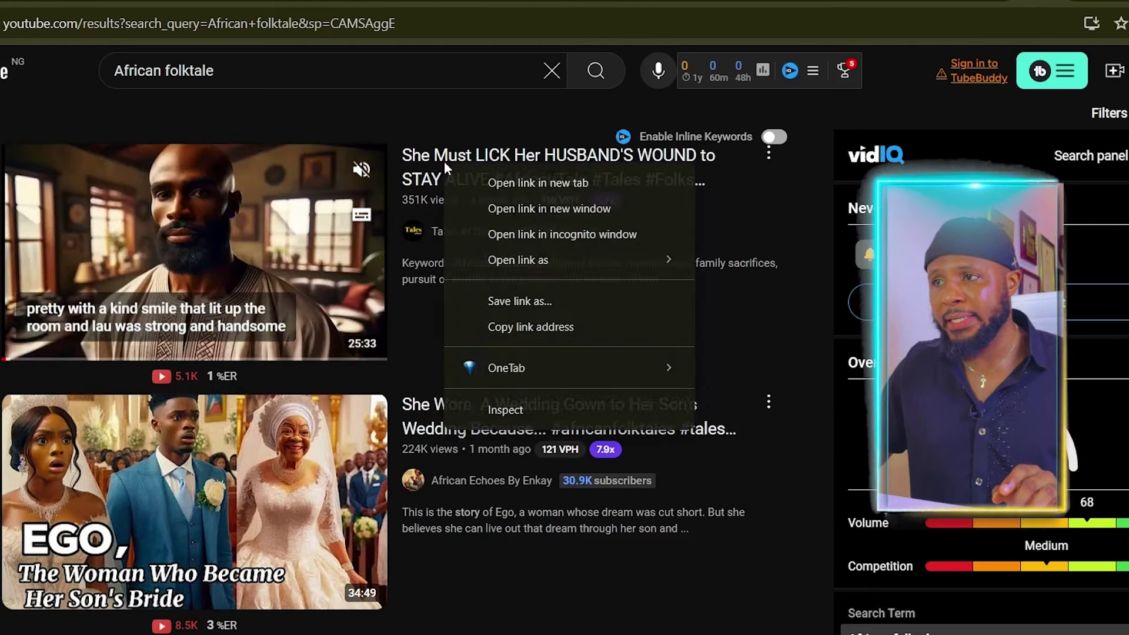
pyautogui.click(503, 328)
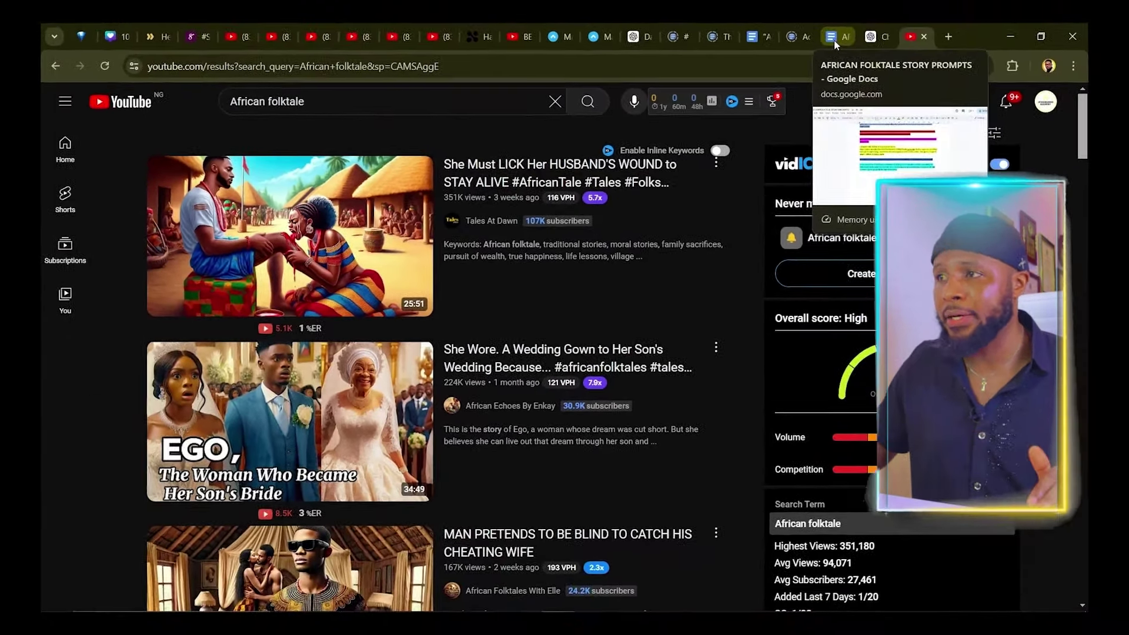
# Take the yellow prompt from the prompts document, ask ChatGPT for 20 title ideas in the linked video's format, and review the list
pyautogui.click(835, 37)
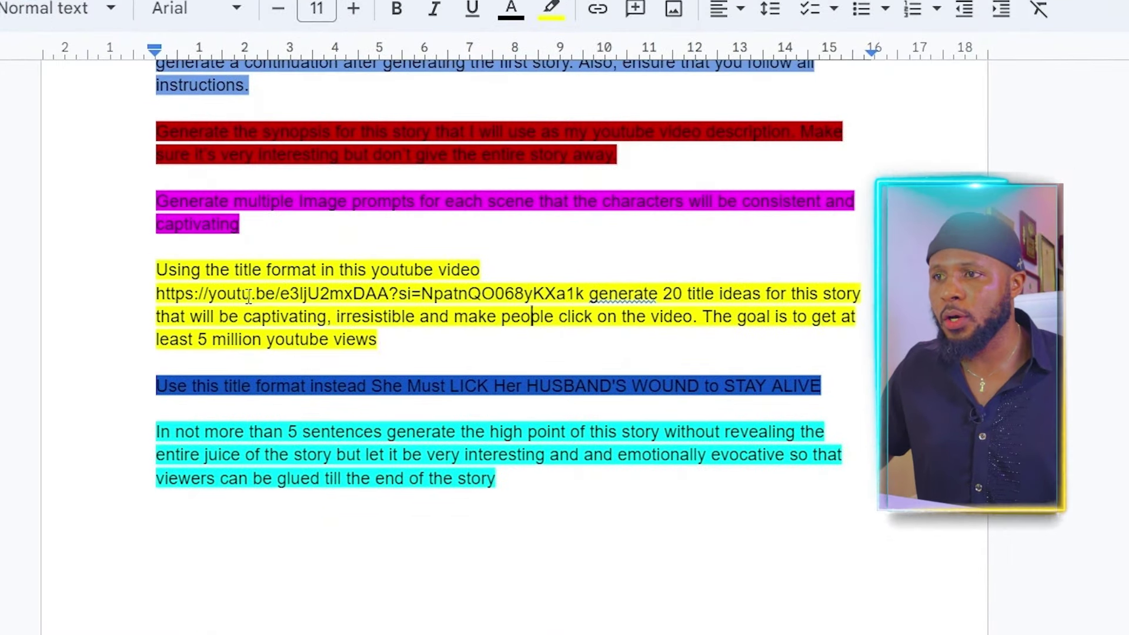
pyautogui.moveTo(152, 292); pyautogui.dragTo(588, 284)
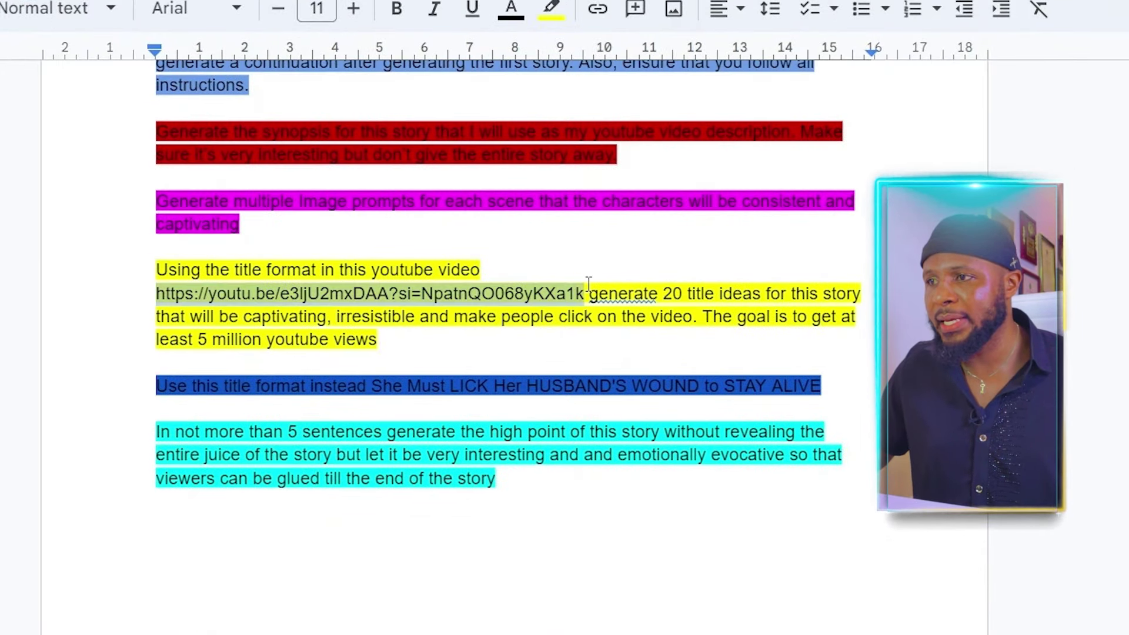
pyautogui.tripleClick(588, 283)
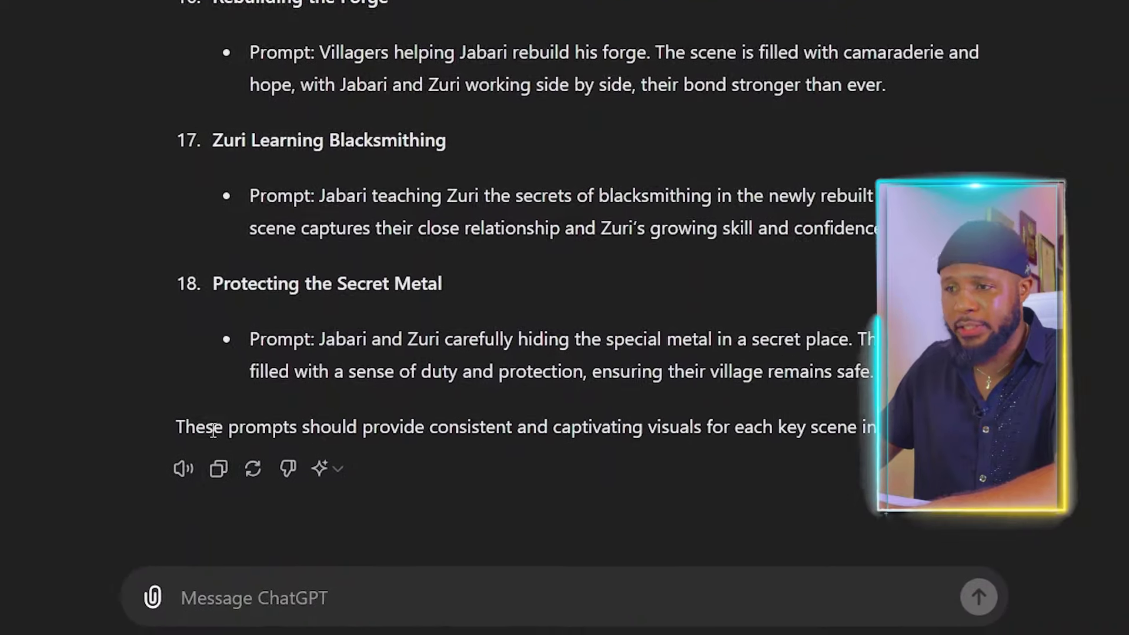
pyautogui.hotkey('ctrl', 'v')
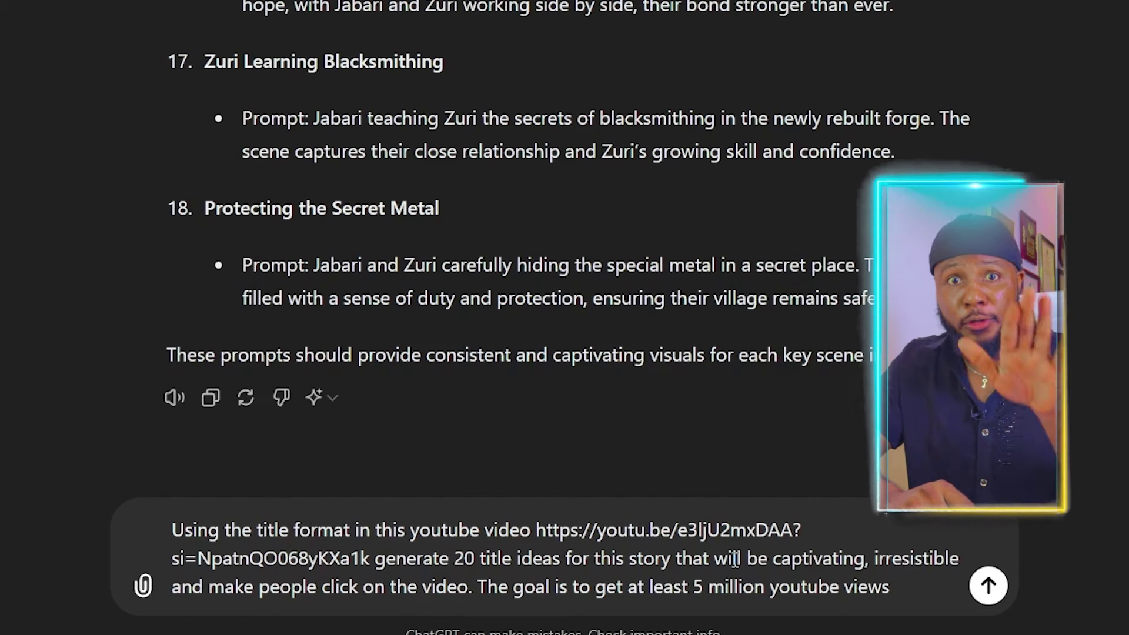
pyautogui.press('Return')
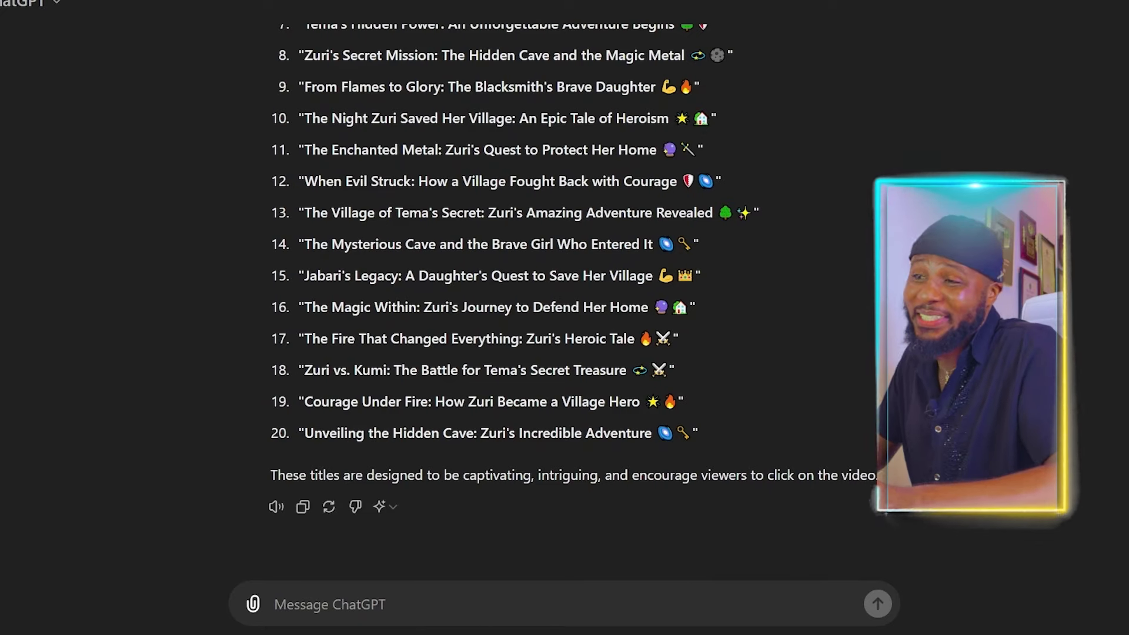
pyautogui.scroll(6, 616, 171)
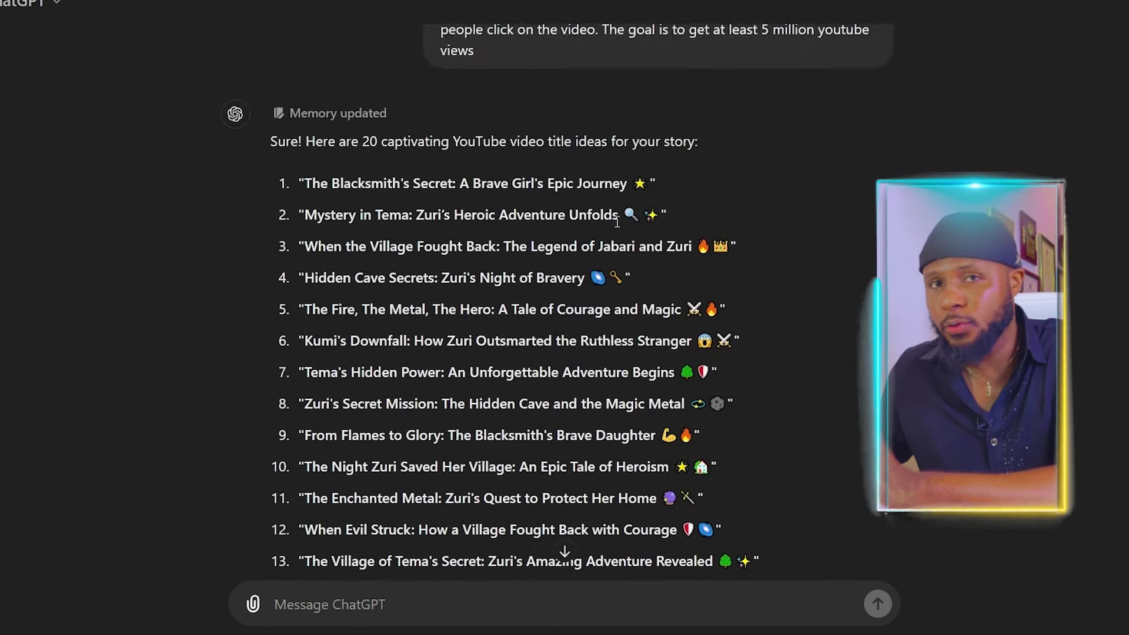
pyautogui.scroll(-6, 617, 222)
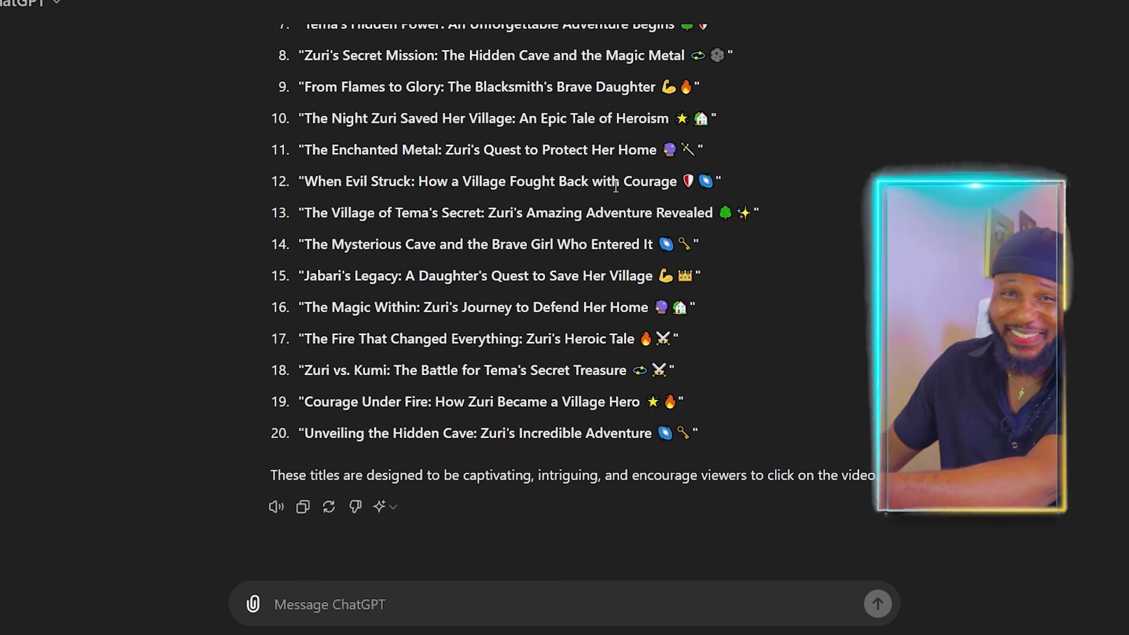
pyautogui.scroll(6, 613, 185)
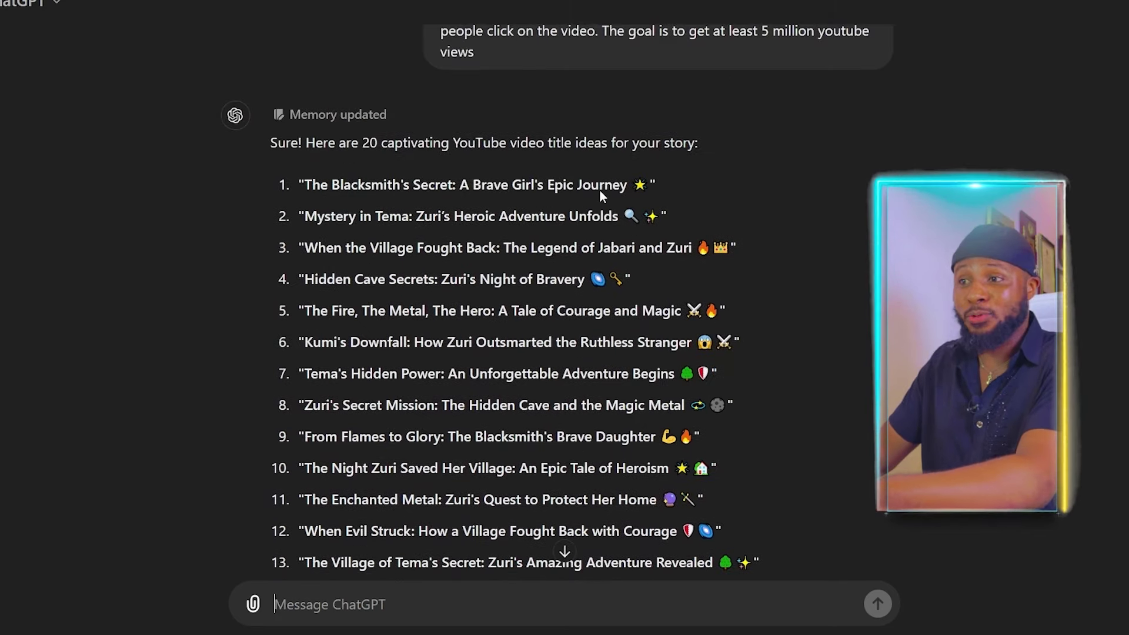
pyautogui.scroll(-3, 603, 188)
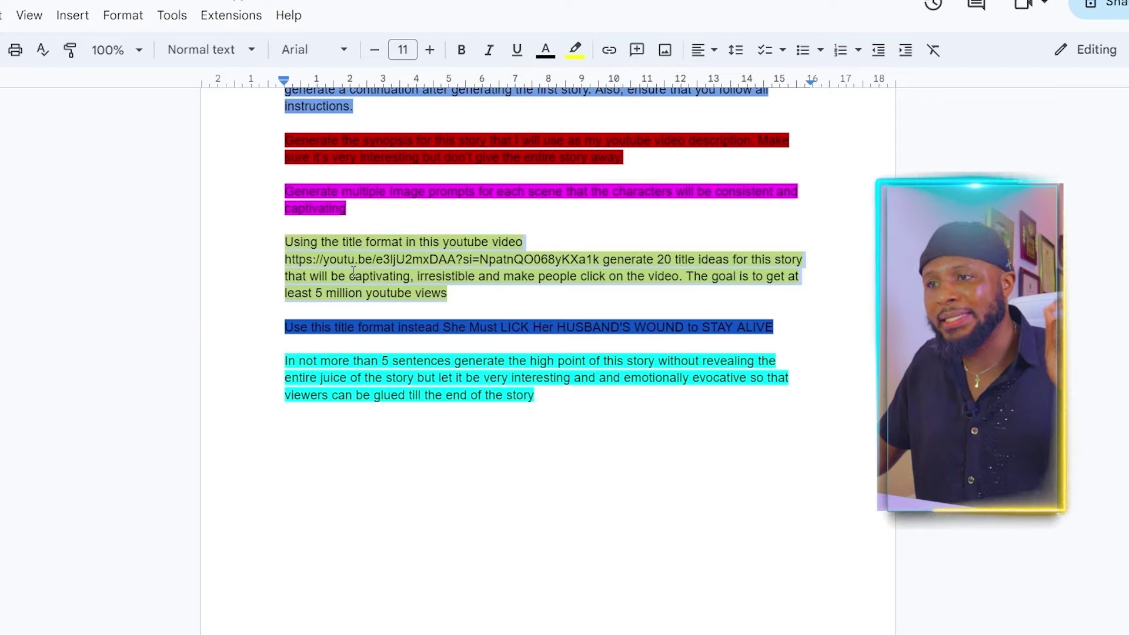
# Copy the prompt "Use this title format instead She Must LICK Her HUSBAND'S WOUND to STAY ALIVE" from the prompts document into the ChatGPT message
pyautogui.click(290, 329)
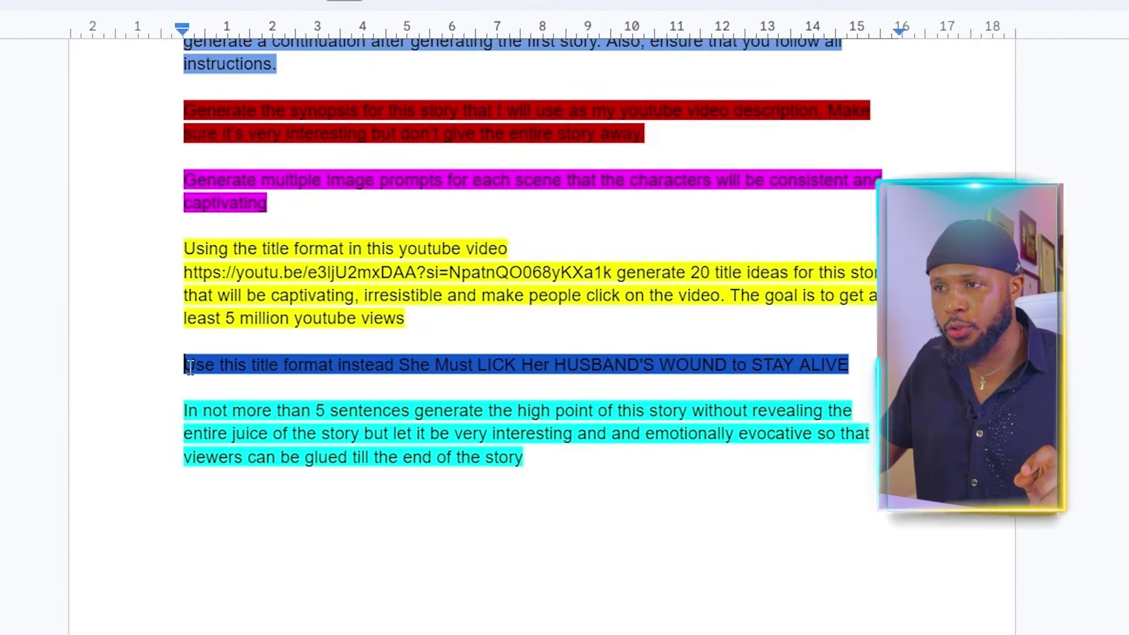
pyautogui.moveTo(186, 363); pyautogui.dragTo(808, 364)
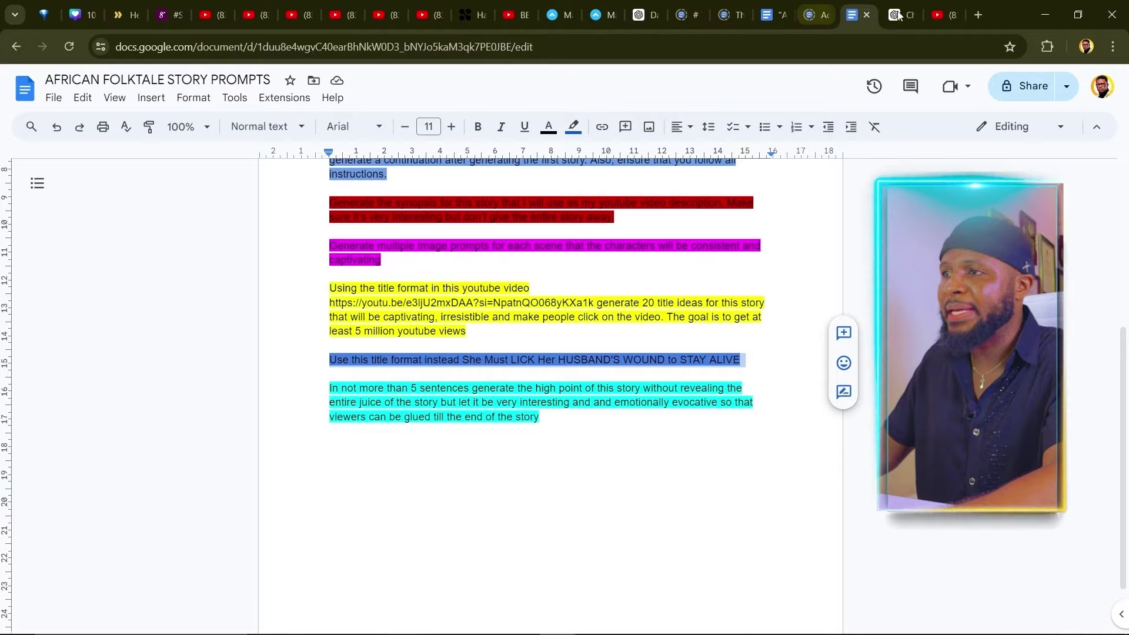
pyautogui.click(897, 13)
pyautogui.hotkey('ctrl', 'v')
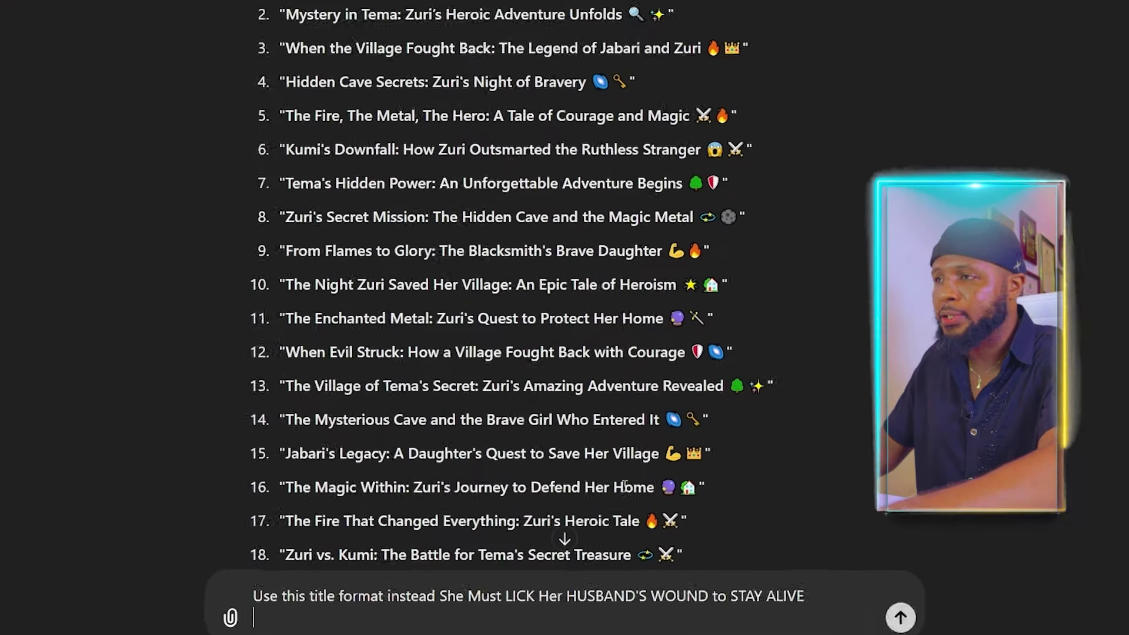
# Open the video "She Wore. A Wedding Gown to Her Son's Wedding Because..." from the YouTube results and copy its title without the hashtags
pyautogui.click(941, 15)
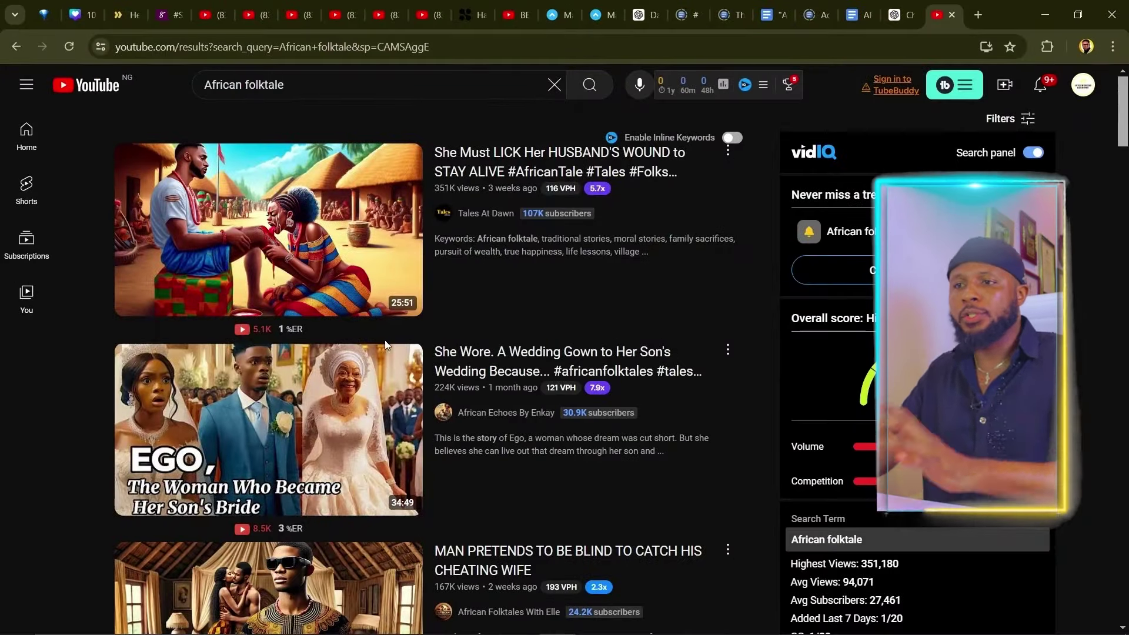
pyautogui.moveTo(428, 377)
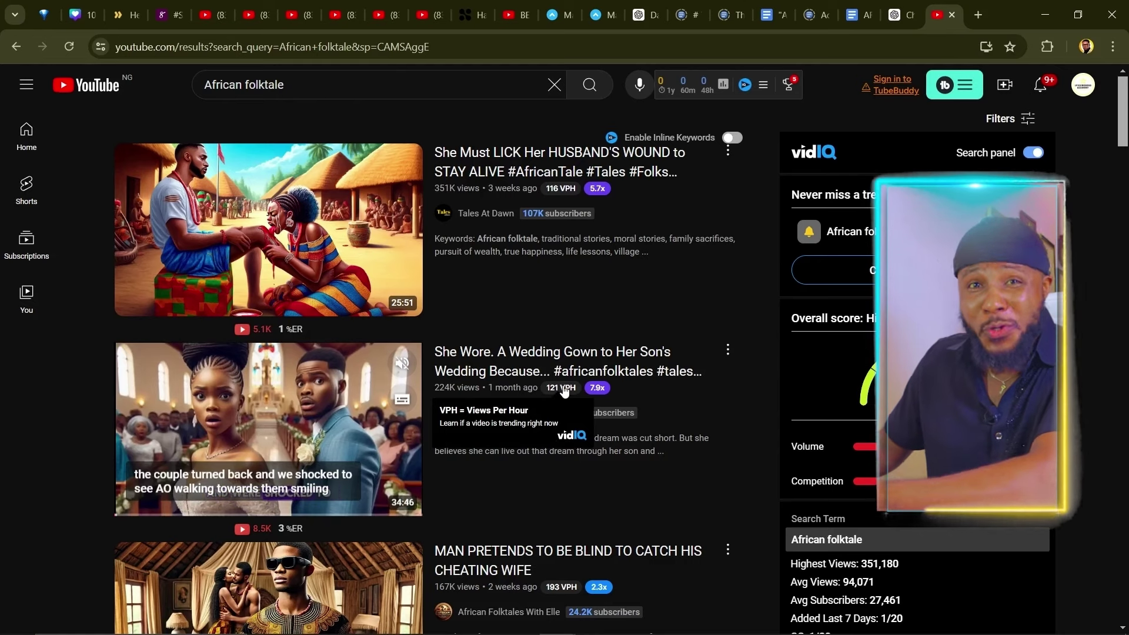
pyautogui.click(469, 365)
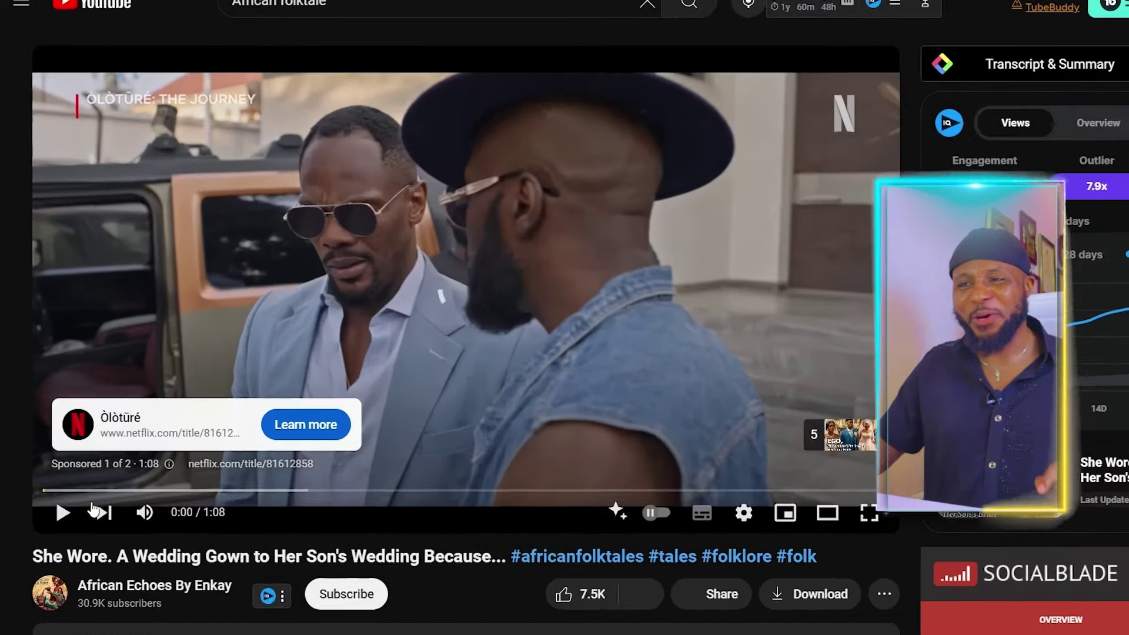
pyautogui.moveTo(35, 548); pyautogui.dragTo(369, 507)
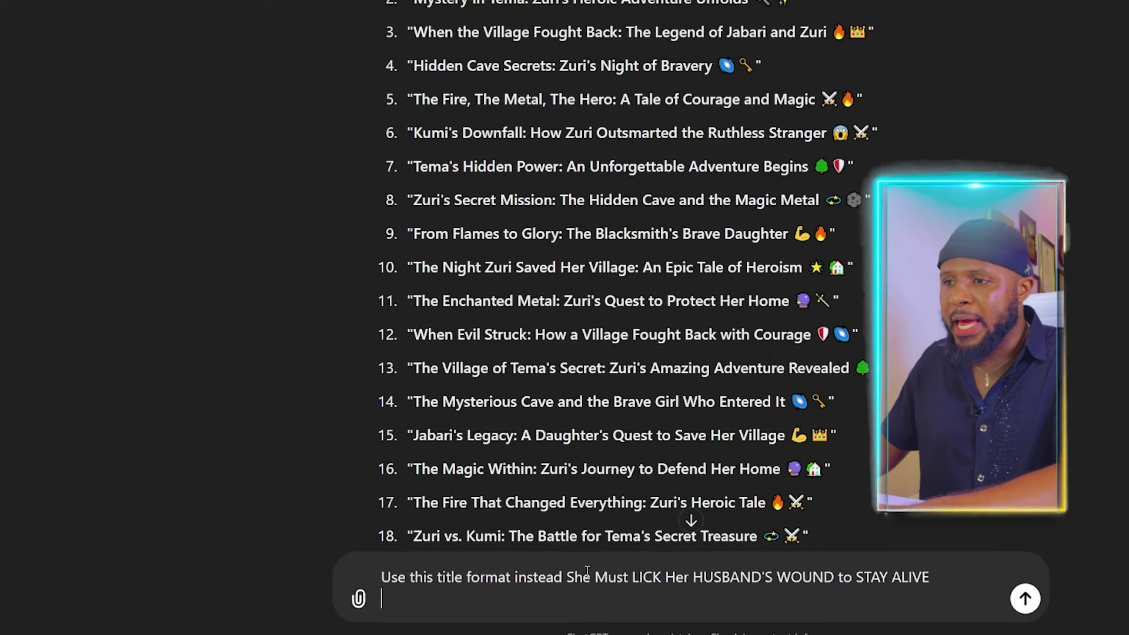
# Replace the example title in the ChatGPT message with "She Wore A Wedding Gown to Her Son's Wedding Because..." and send it
pyautogui.moveTo(568, 577); pyautogui.dragTo(899, 584)
pyautogui.hotkey('ctrl', 'v')
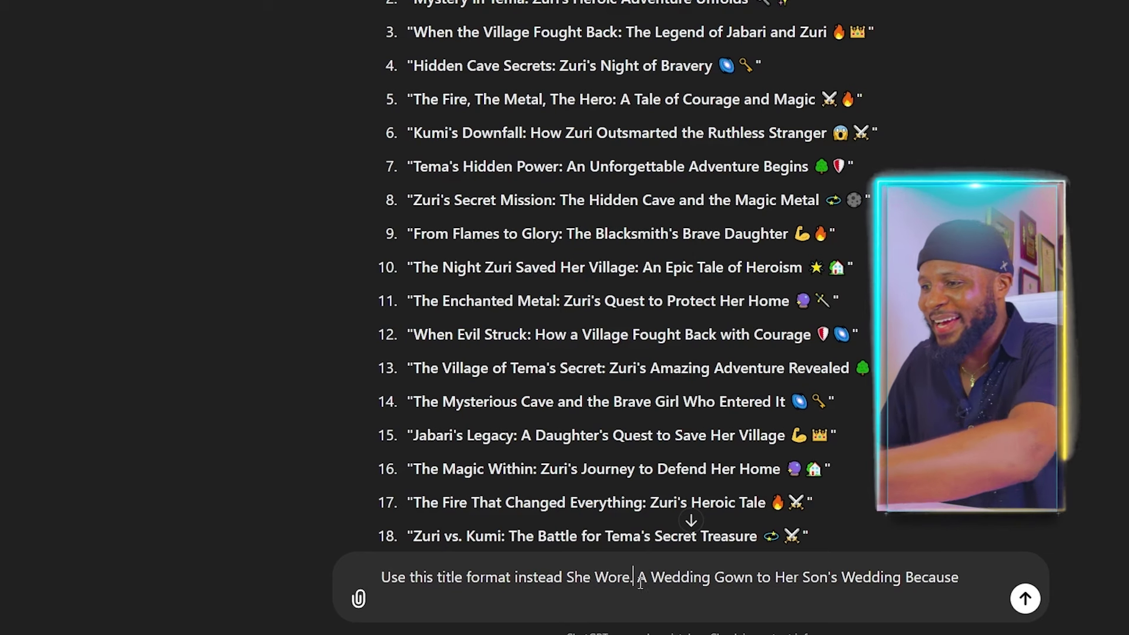
pyautogui.press('BackSpace')
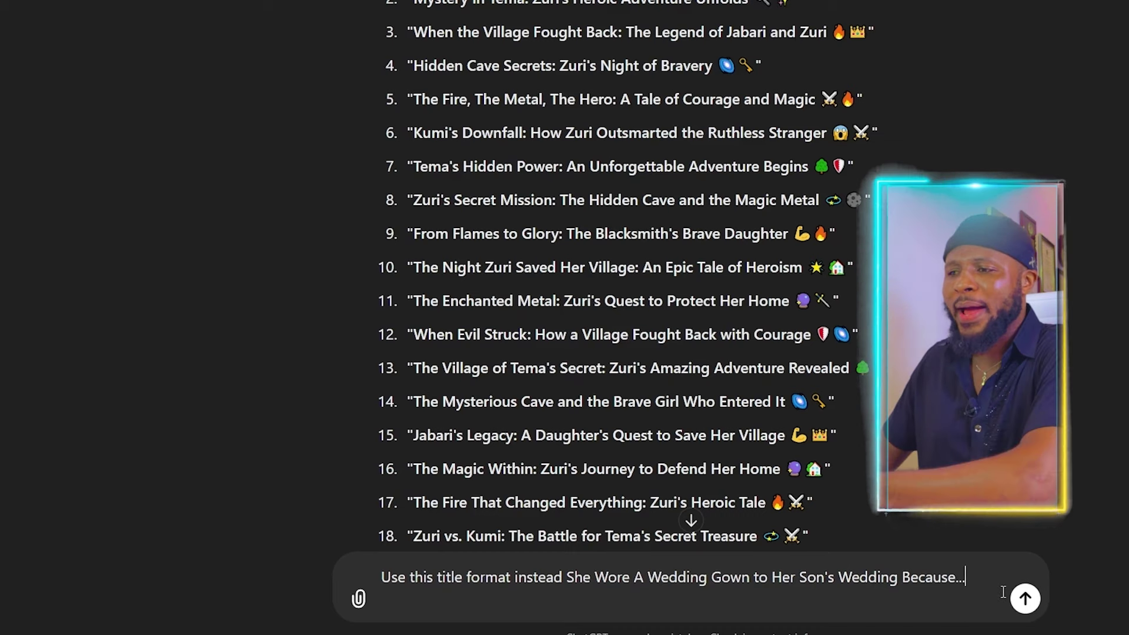
pyautogui.click(1025, 599)
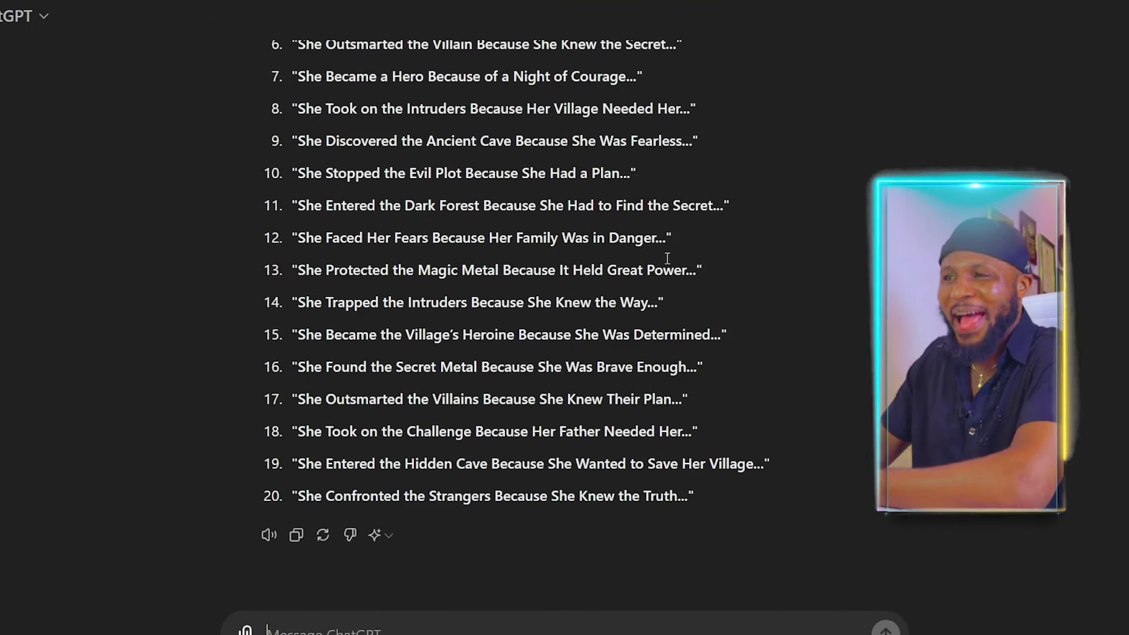
# Review the 20 new title ideas in ChatGPT and compare them with the first list of titles
pyautogui.scroll(5, 634, 250)
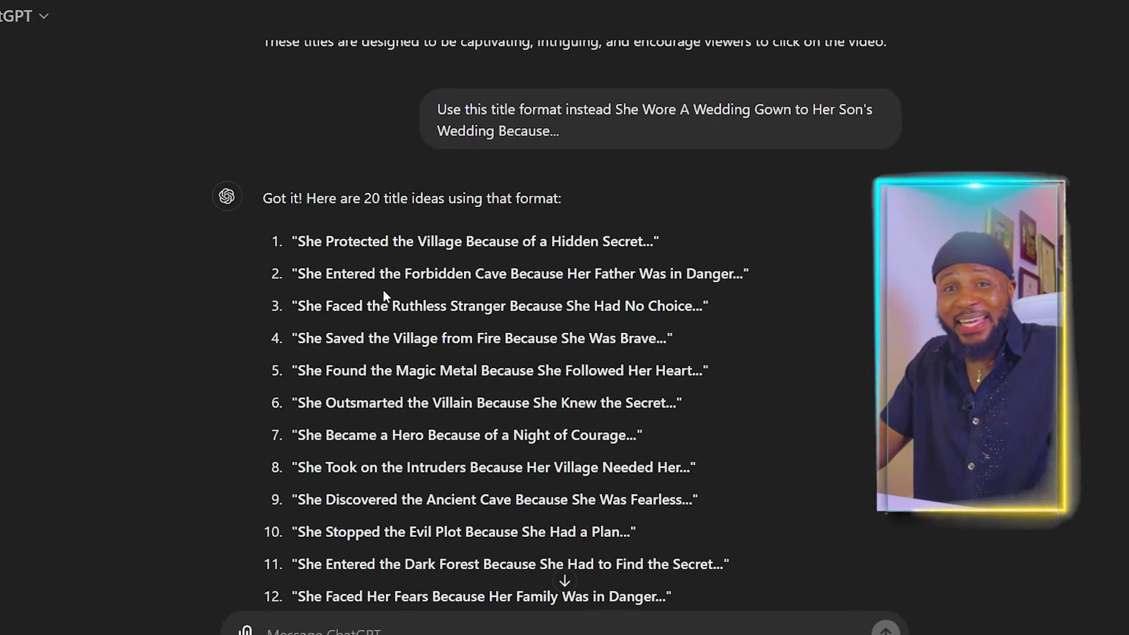
pyautogui.scroll(-3, 383, 294)
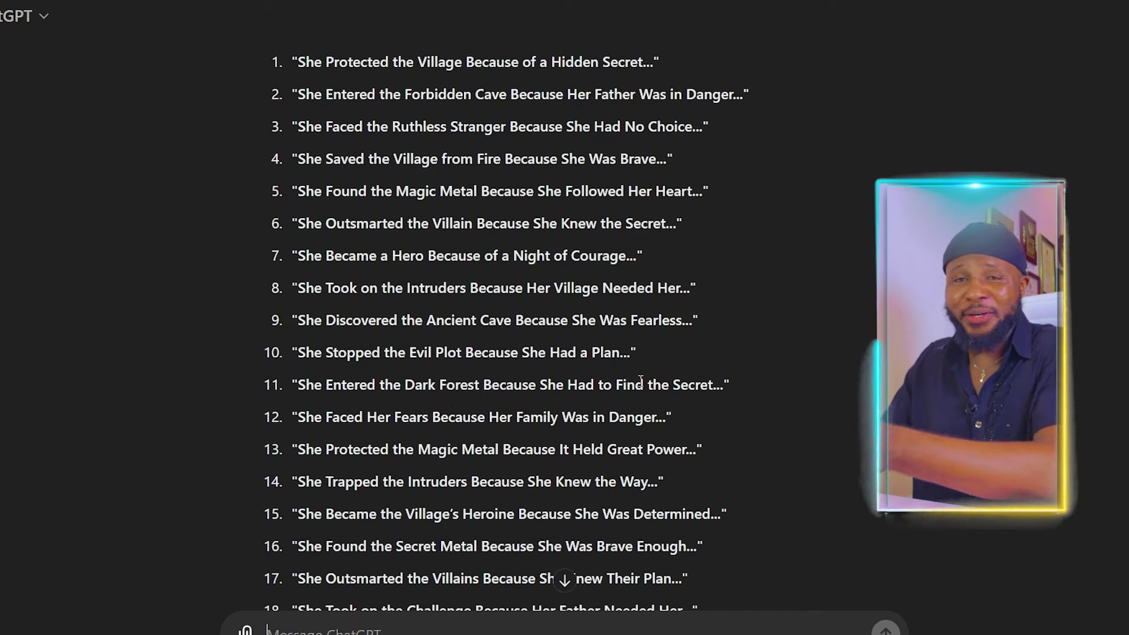
pyautogui.scroll(15, 639, 386)
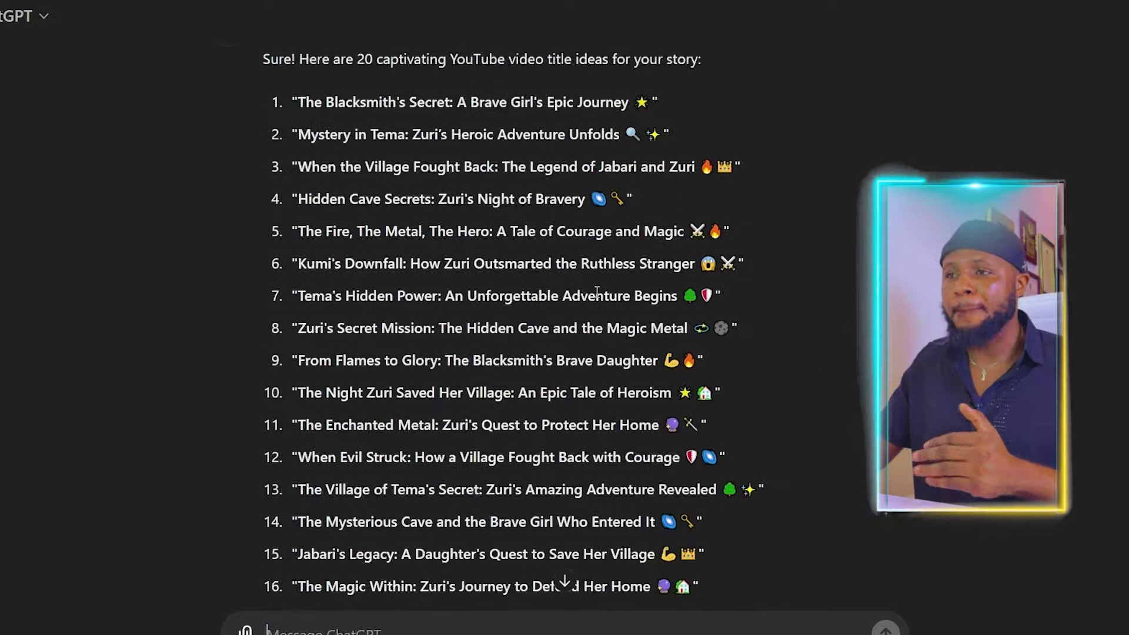
pyautogui.scroll(-10, 597, 311)
pyautogui.scroll(-7, 598, 306)
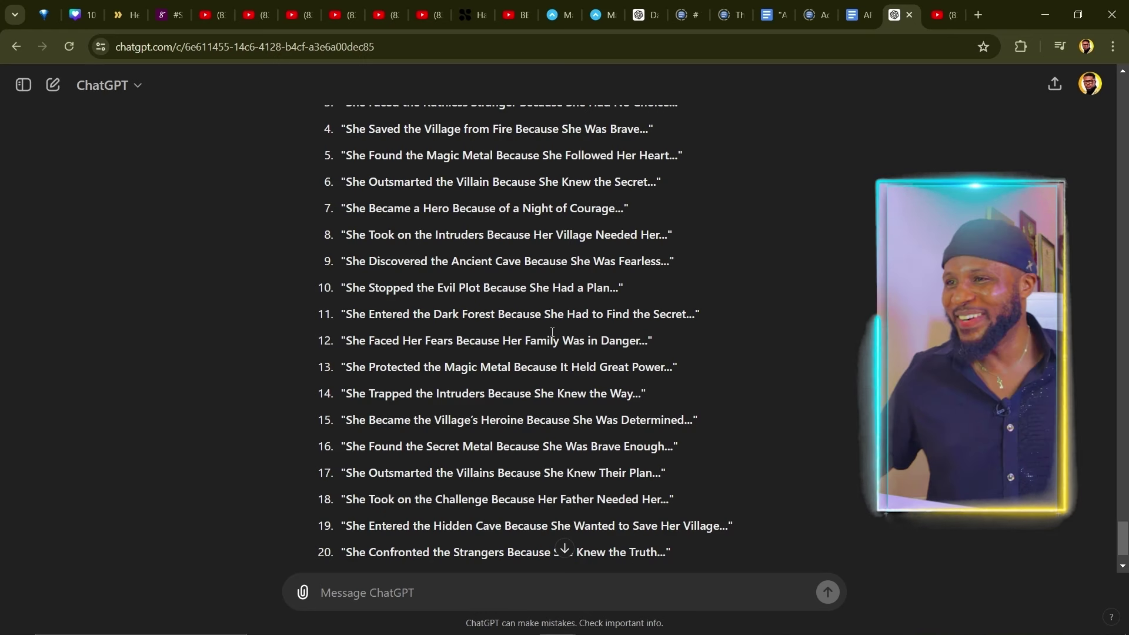
pyautogui.scroll(-2, 566, 320)
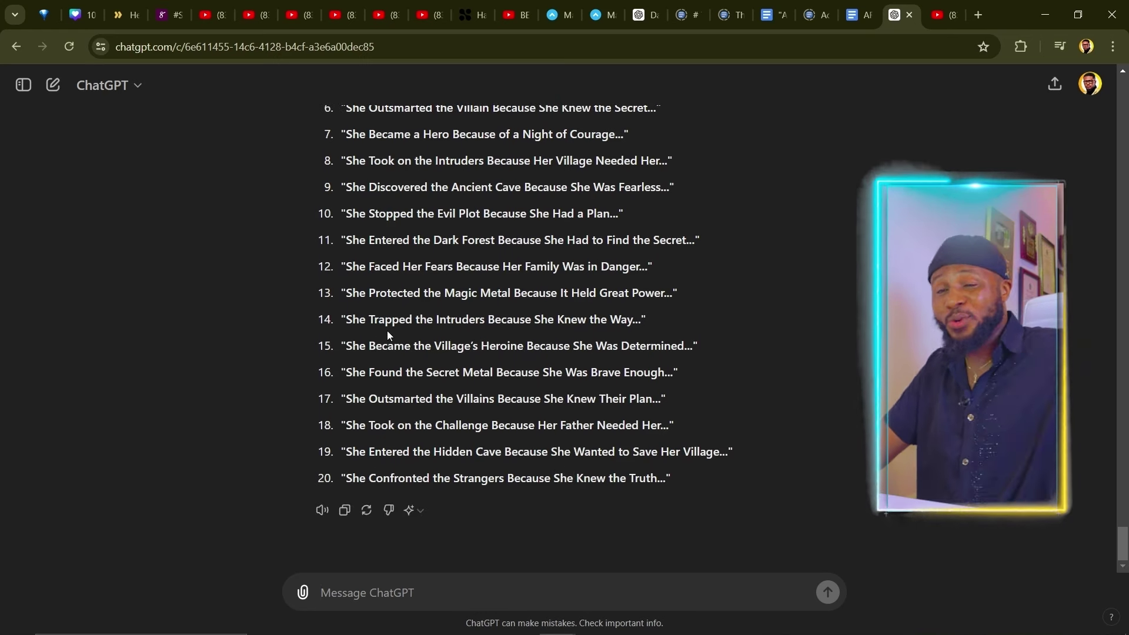
# Copy the prompt asking for the story's high point in not more than 5 sentences from the prompts document into the ChatGPT message
pyautogui.click(862, 10)
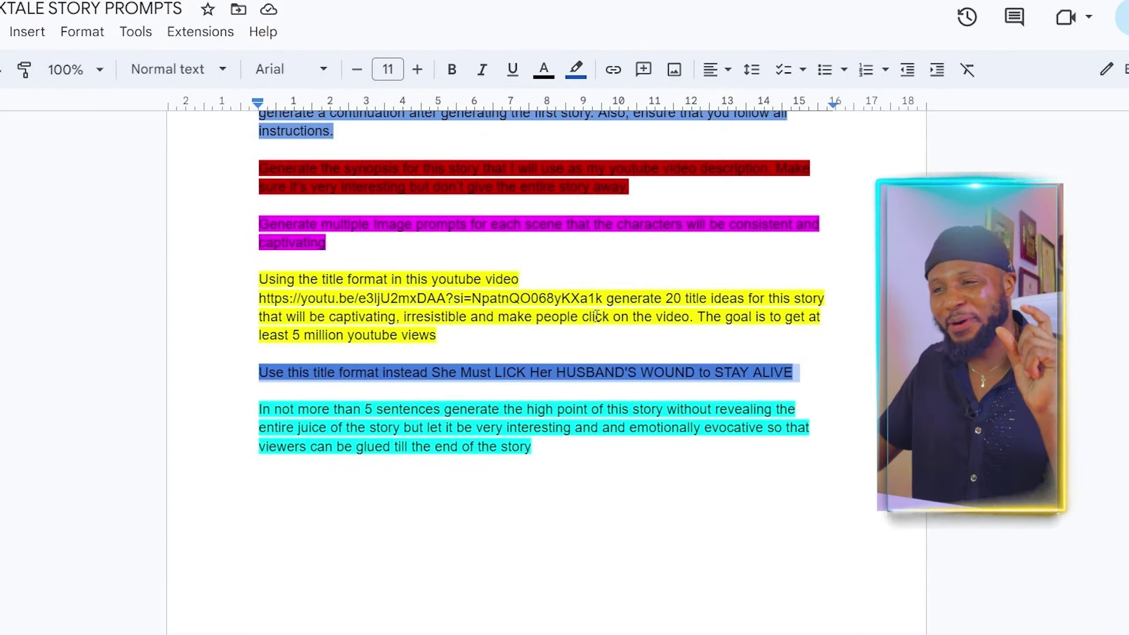
pyautogui.moveTo(542, 451); pyautogui.dragTo(327, 410)
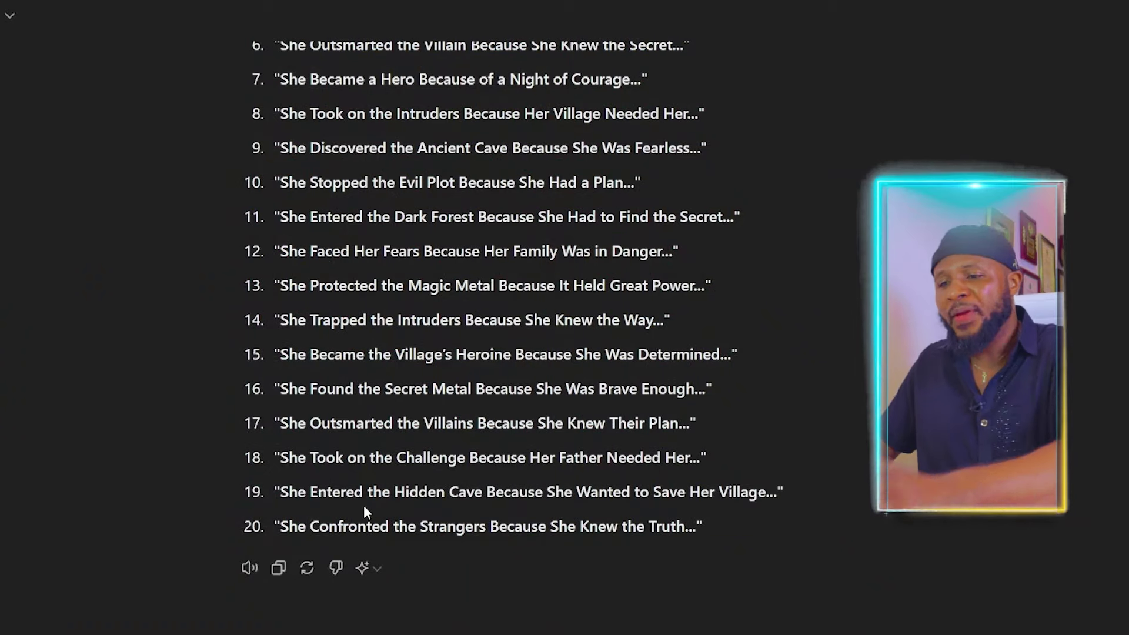
pyautogui.write('In not more than 5 sentences generate the high point of this story without revealing the entire juice of the story but let it be very interesting and and emotionally evocative so that viewers can be glued till the end of the story')
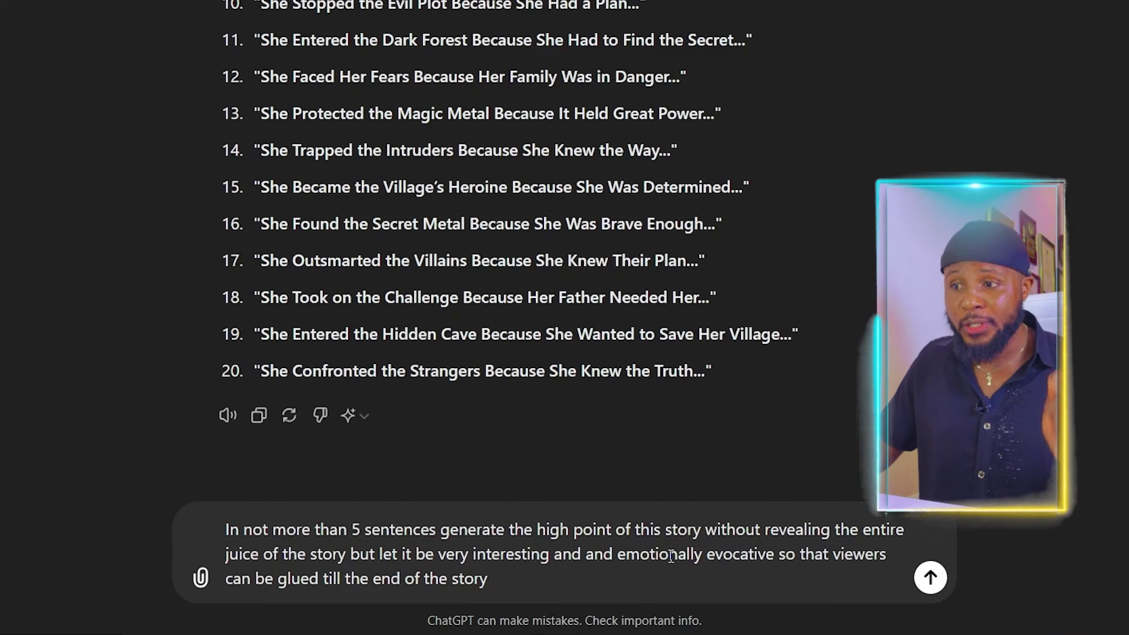
# Remove the duplicate "and" before "emotionally evocative" in the high-point prompt and send it to ChatGPT
pyautogui.click(617, 556)
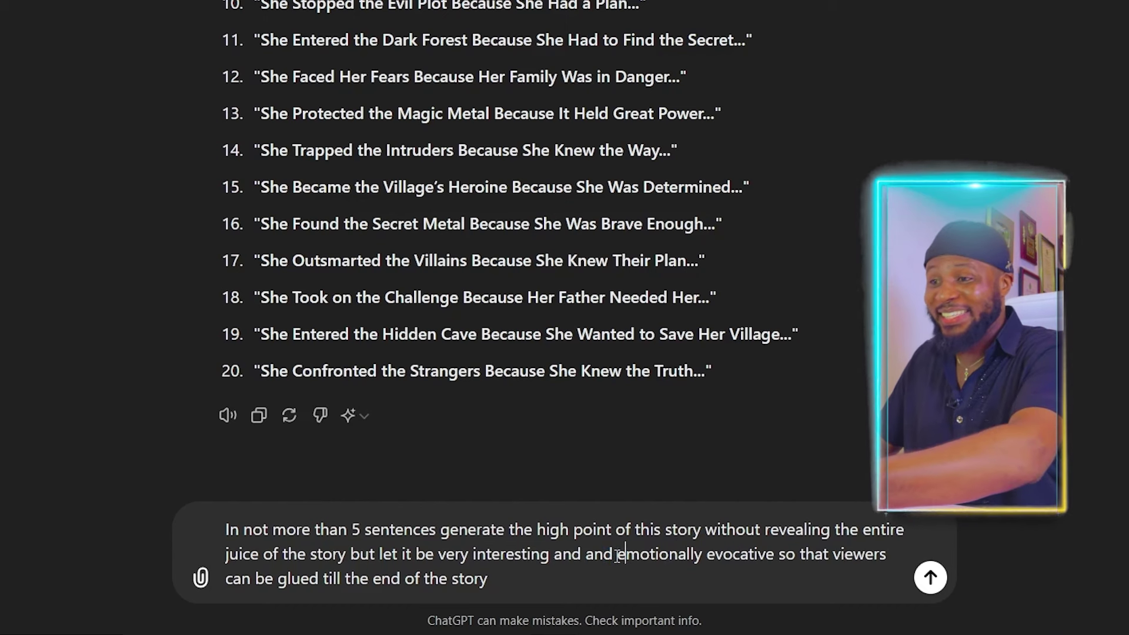
pyautogui.press('BackSpace')
pyautogui.press('BackSpace')
pyautogui.press('BackSpace')
pyautogui.press('BackSpace')
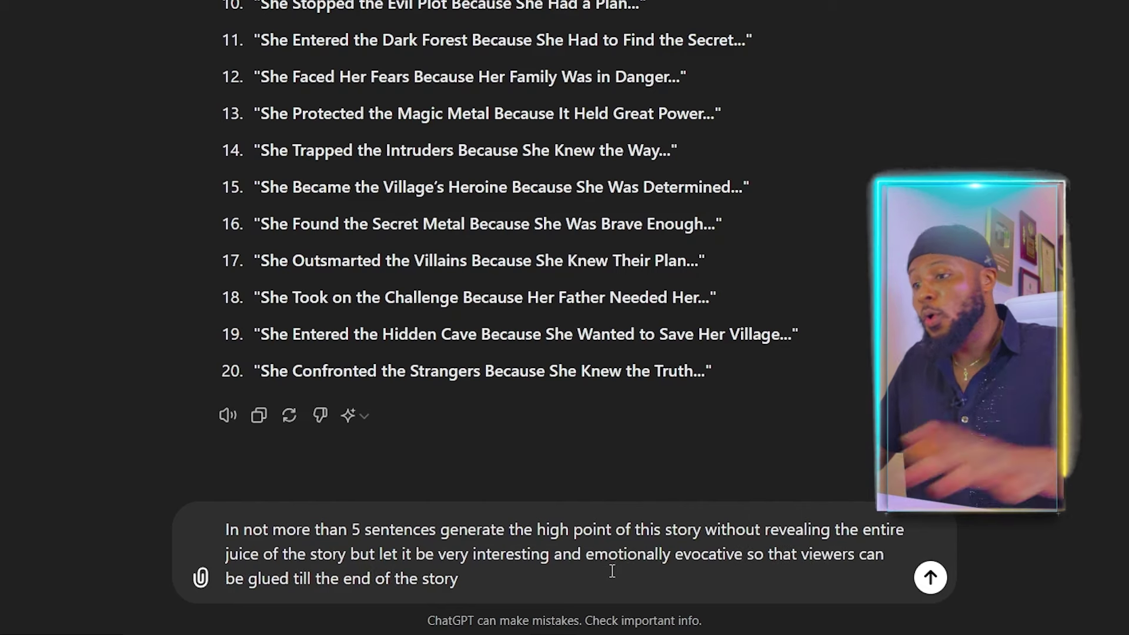
pyautogui.click(916, 579)
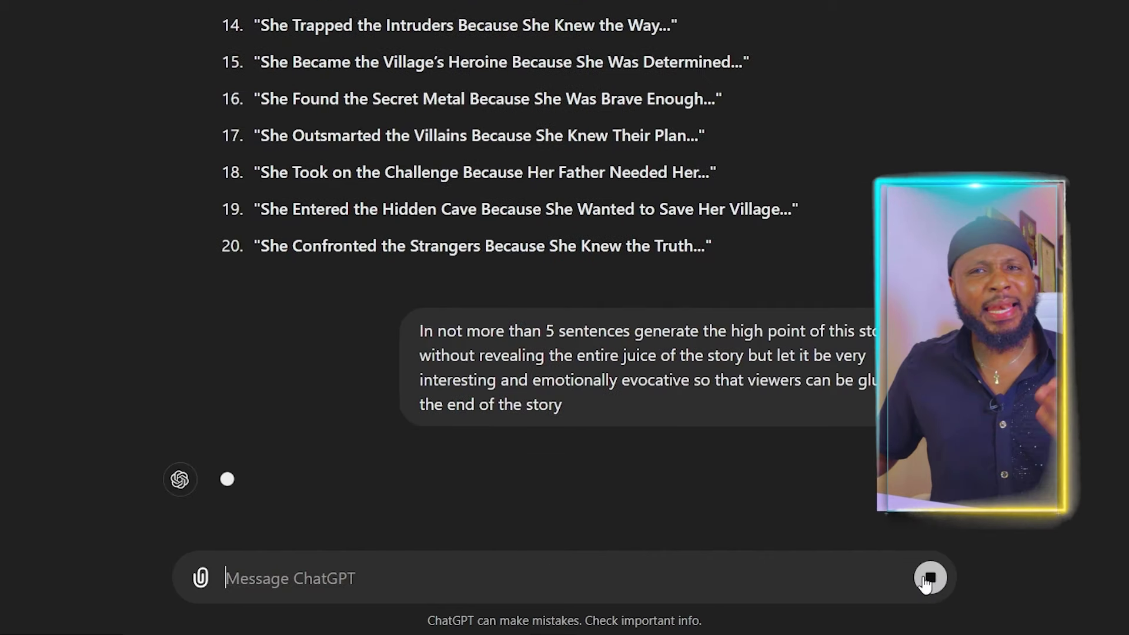